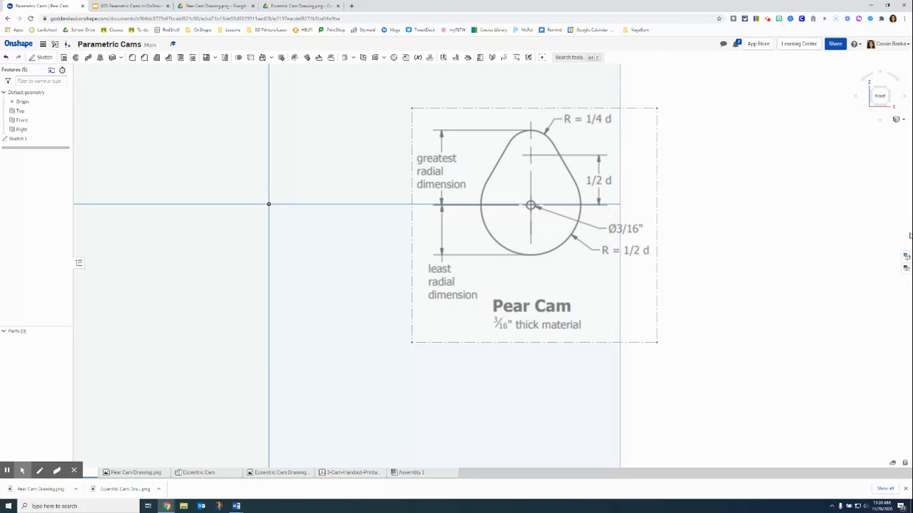
Add a length configuration variable named d to the Part Studio with a default of 1 in
{"action": "left_click", "coordinate": [907, 256]}
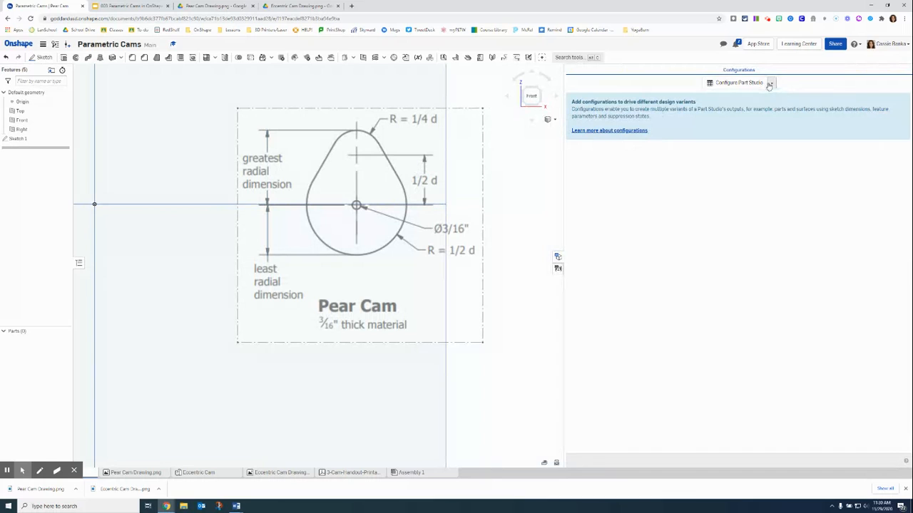
{"action": "left_click", "coordinate": [771, 82]}
{"action": "left_click", "coordinate": [745, 115]}
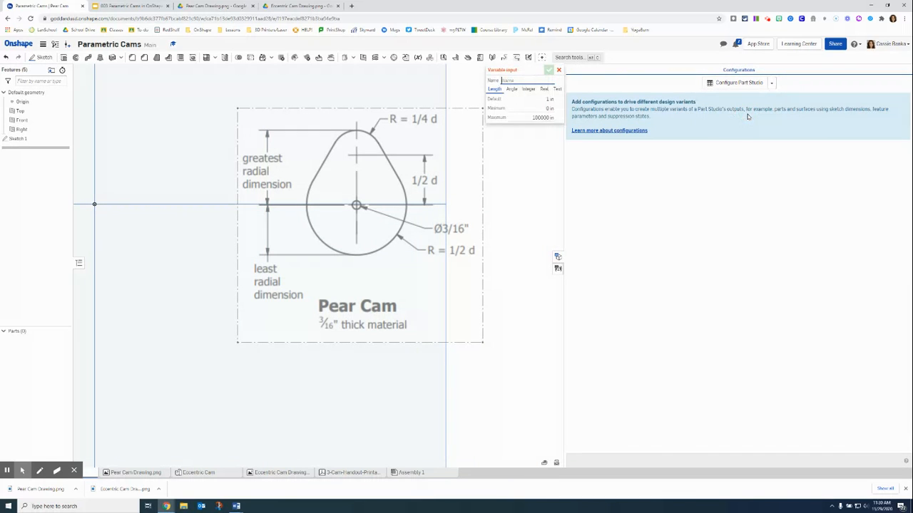
{"action": "type", "text": "d"}
{"action": "left_click", "coordinate": [548, 72]}
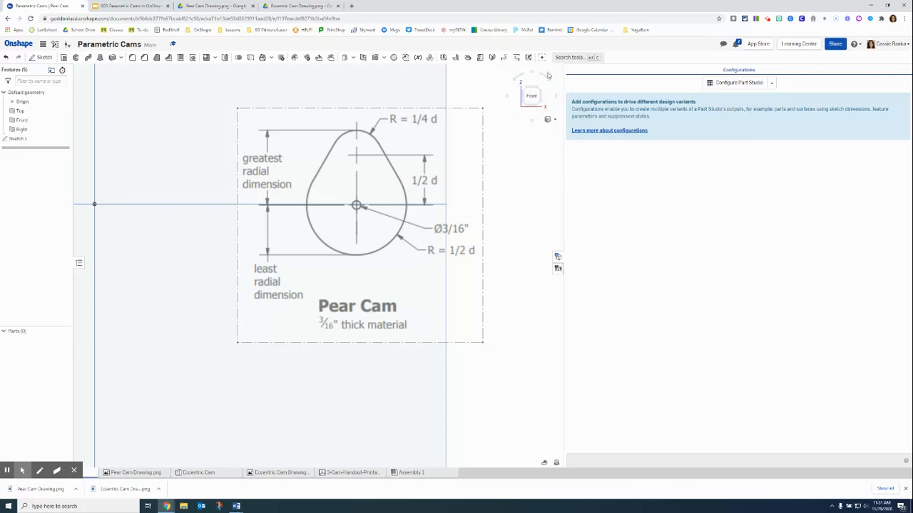
Add a length configuration variable named hole with a default of 0.25 in
{"action": "left_click", "coordinate": [775, 462]}
{"action": "left_click", "coordinate": [757, 447]}
{"action": "type", "text": "ks"}
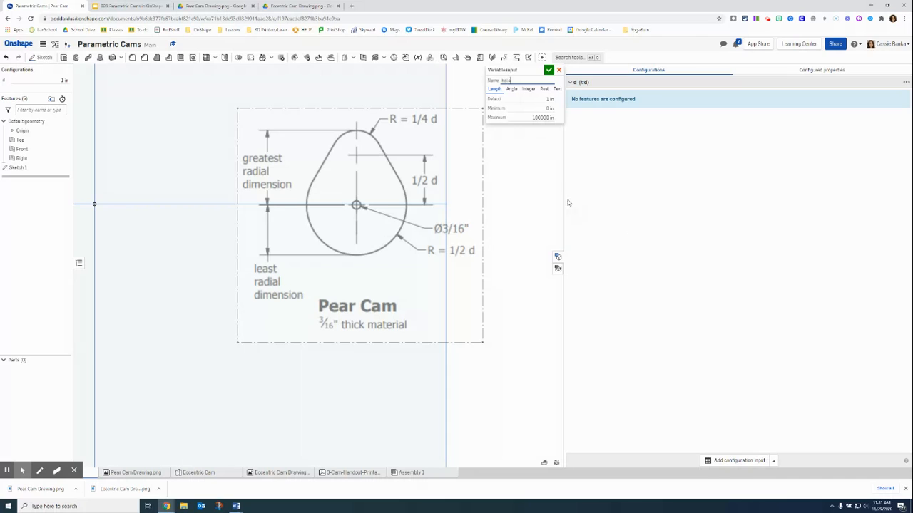
{"action": "key", "text": "Tab"}
{"action": "left_click", "coordinate": [550, 99]}
{"action": "left_click", "coordinate": [549, 99]}
{"action": "left_click_drag", "start_coordinate": [548, 101], "coordinate": [546, 100]}
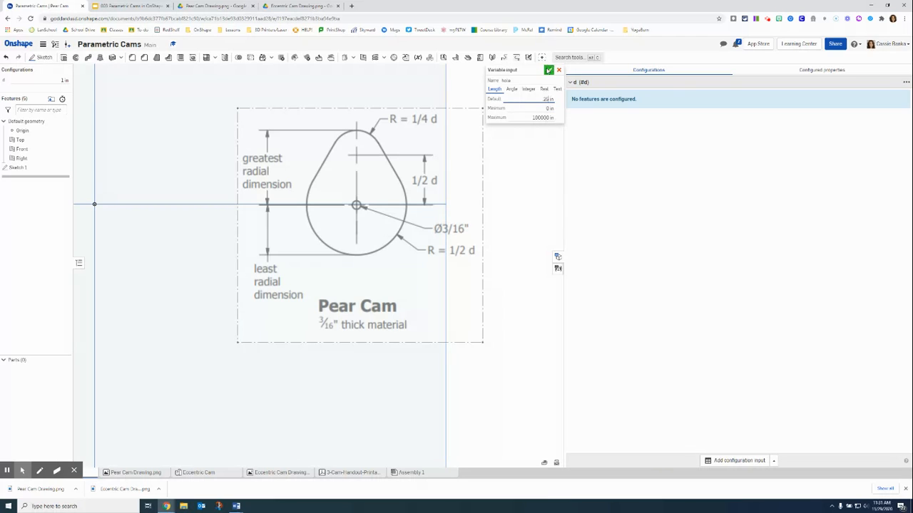
{"action": "left_click", "coordinate": [549, 69]}
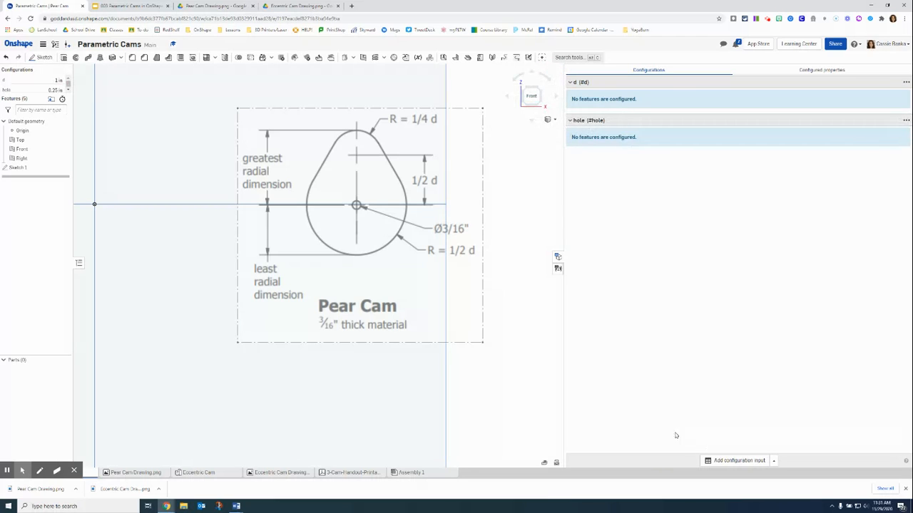
Add a length configuration variable named t, editing its default value, and close the configuration settings
{"action": "left_click", "coordinate": [773, 461]}
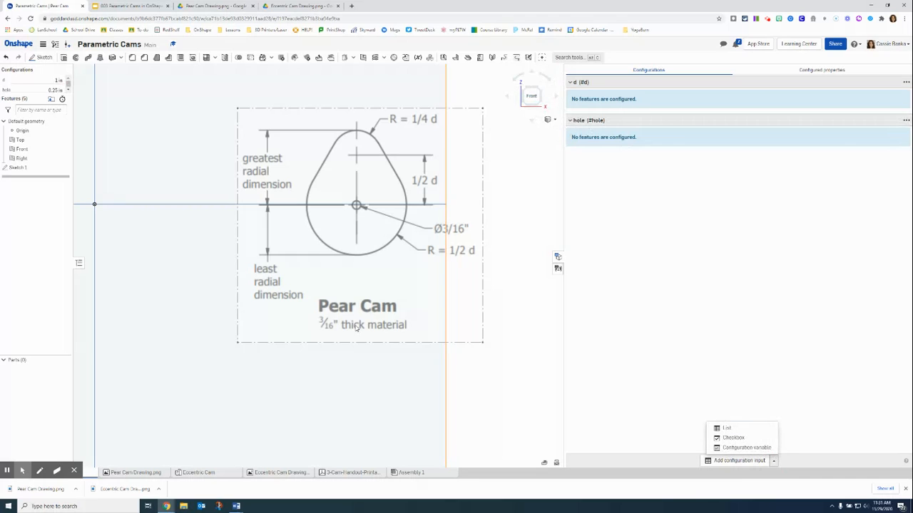
{"action": "left_click", "coordinate": [758, 454]}
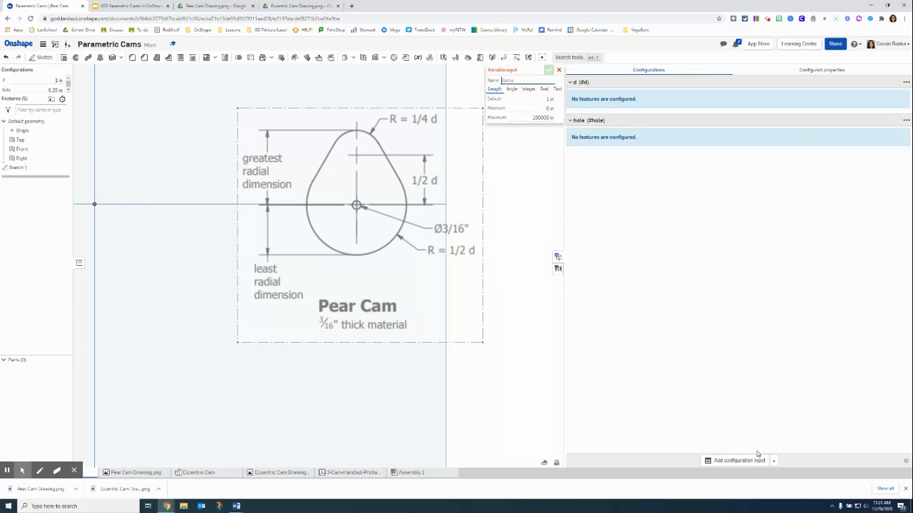
{"action": "type", "text": "t"}
{"action": "left_click", "coordinate": [550, 100]}
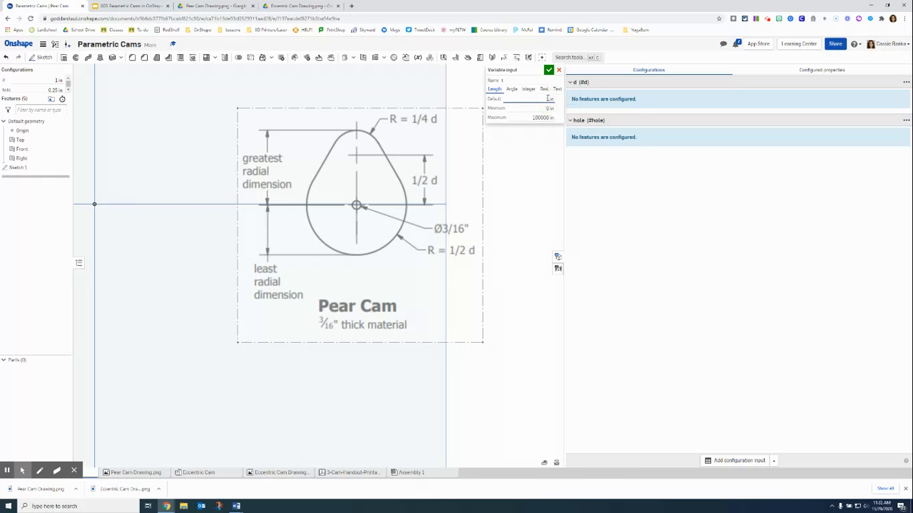
{"action": "double_click", "coordinate": [548, 98]}
{"action": "left_click", "coordinate": [548, 71]}
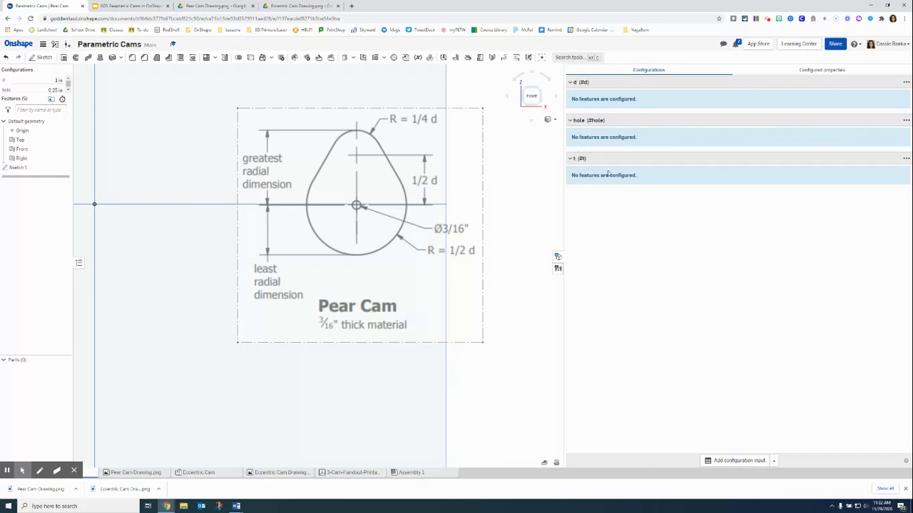
{"action": "left_click", "coordinate": [558, 258]}
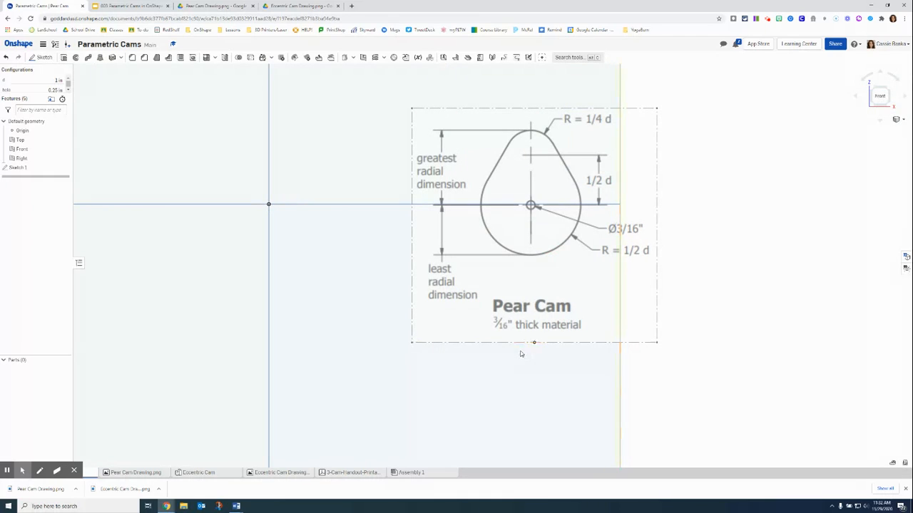
{"action": "left_click", "coordinate": [39, 470]}
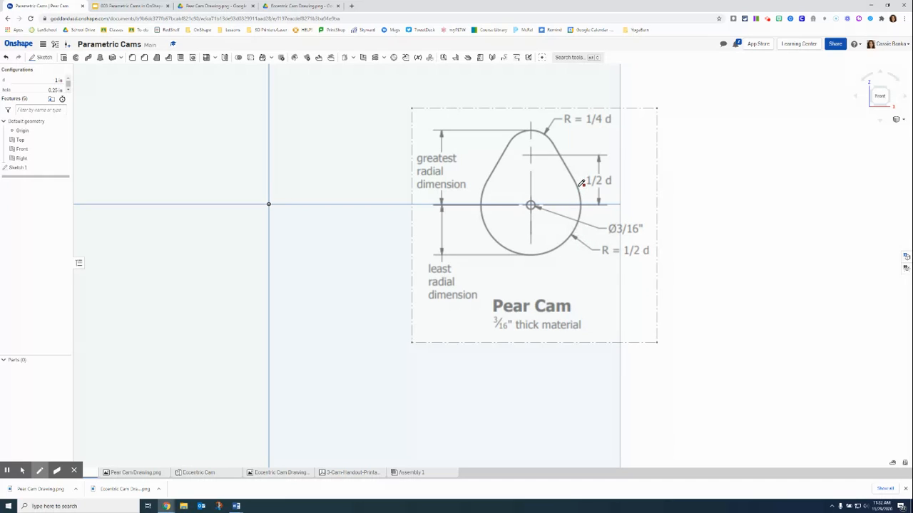
{"action": "mouse_move", "coordinate": [579, 184]}
{"action": "left_mouse_down"}
{"action": "mouse_move", "coordinate": [582, 208]}
{"action": "mouse_move", "coordinate": [569, 232]}
{"action": "mouse_move", "coordinate": [537, 246]}
{"action": "mouse_move", "coordinate": [510, 243]}
{"action": "mouse_move", "coordinate": [485, 211]}
{"action": "mouse_move", "coordinate": [490, 179]}
{"action": "mouse_move", "coordinate": [543, 170]}
{"action": "mouse_move", "coordinate": [586, 190]}
{"action": "left_mouse_up"}
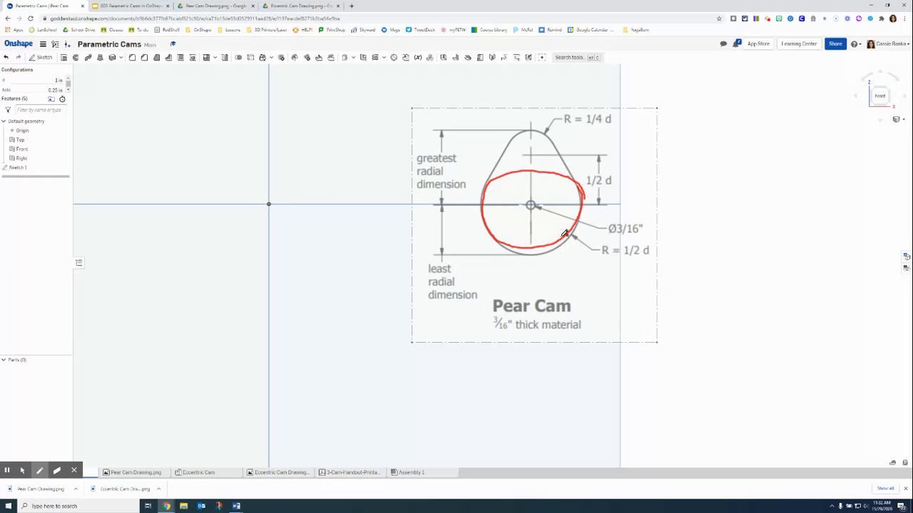
{"action": "left_click_drag", "start_coordinate": [605, 261], "coordinate": [654, 262]}
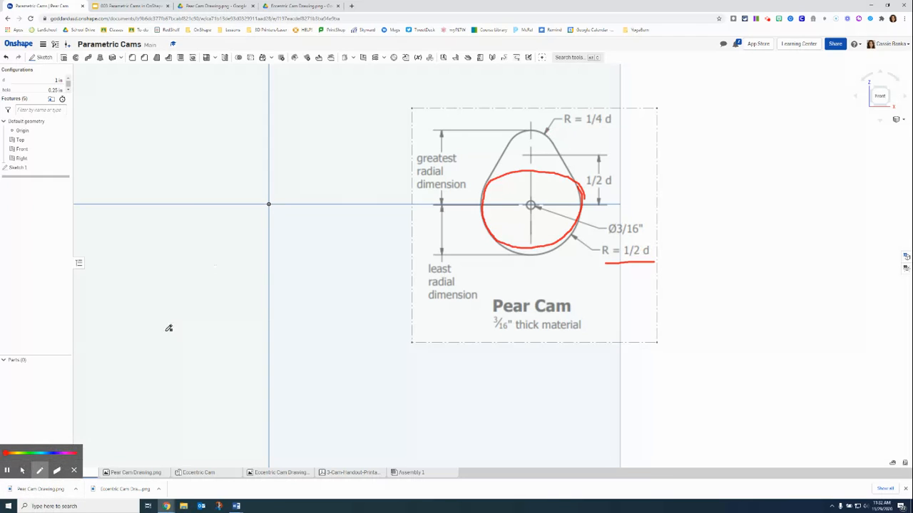
{"action": "left_click", "coordinate": [49, 453]}
{"action": "mouse_move", "coordinate": [546, 133]}
{"action": "left_mouse_down"}
{"action": "mouse_move", "coordinate": [513, 137]}
{"action": "mouse_move", "coordinate": [526, 160]}
{"action": "mouse_move", "coordinate": [554, 150]}
{"action": "mouse_move", "coordinate": [544, 125]}
{"action": "mouse_move", "coordinate": [516, 141]}
{"action": "left_mouse_up"}
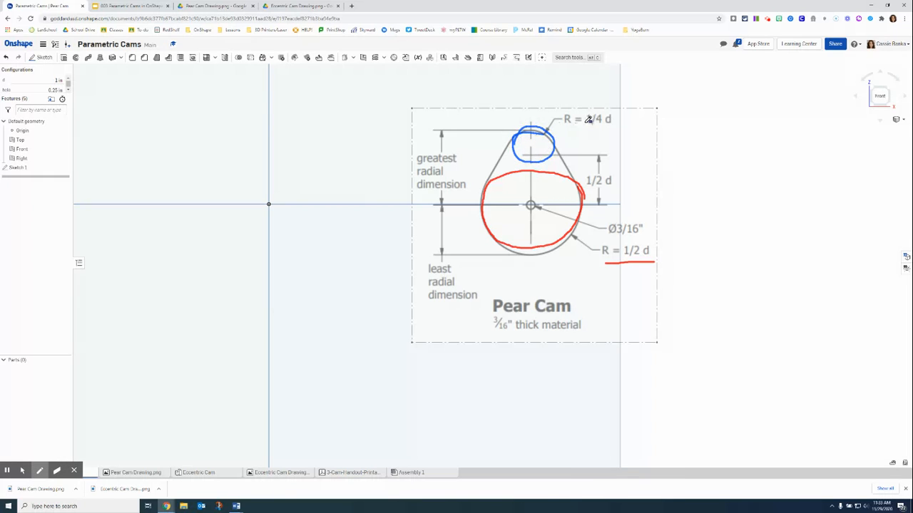
{"action": "left_click_drag", "start_coordinate": [569, 130], "coordinate": [617, 130]}
{"action": "mouse_move", "coordinate": [51, 472]}
{"action": "left_click", "coordinate": [32, 453]}
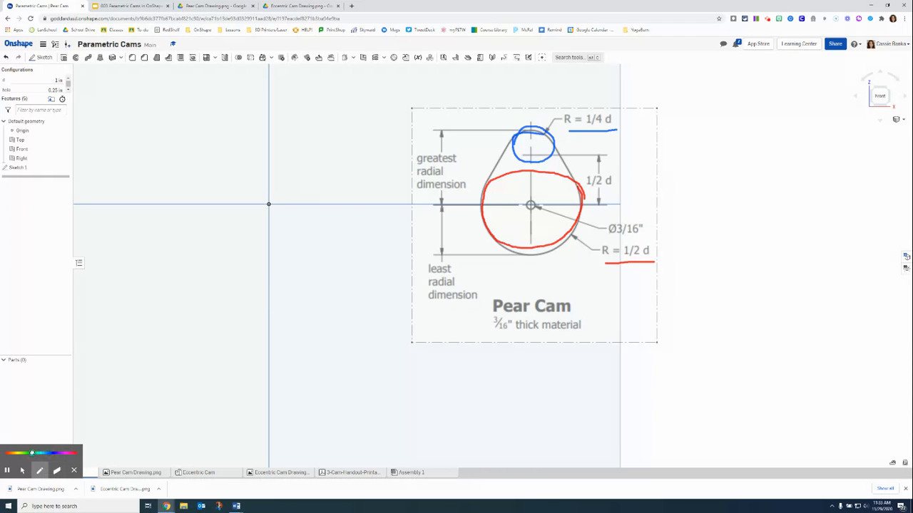
{"action": "left_click", "coordinate": [531, 145]}
{"action": "left_click", "coordinate": [532, 206]}
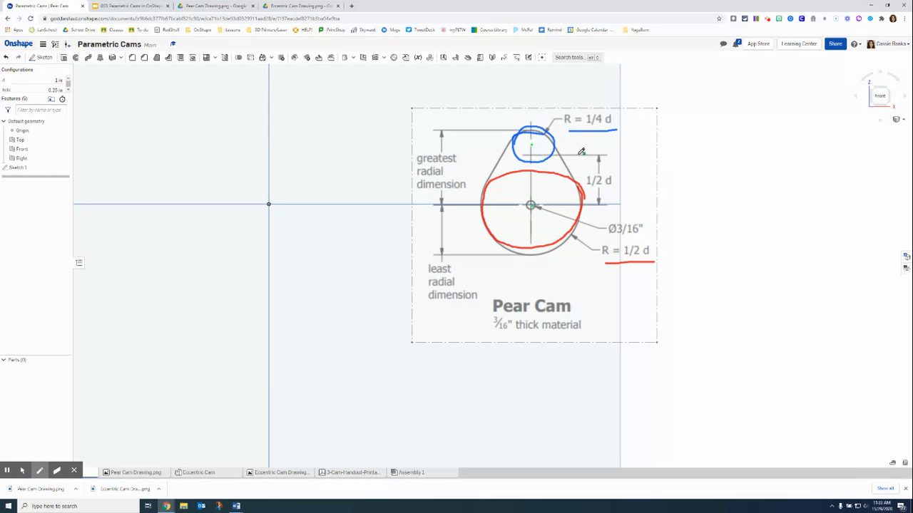
{"action": "left_click_drag", "start_coordinate": [530, 146], "coordinate": [532, 155]}
{"action": "mouse_move", "coordinate": [606, 155]}
{"action": "left_mouse_down"}
{"action": "mouse_move", "coordinate": [588, 197]}
{"action": "mouse_move", "coordinate": [619, 162]}
{"action": "mouse_move", "coordinate": [586, 149]}
{"action": "left_mouse_up"}
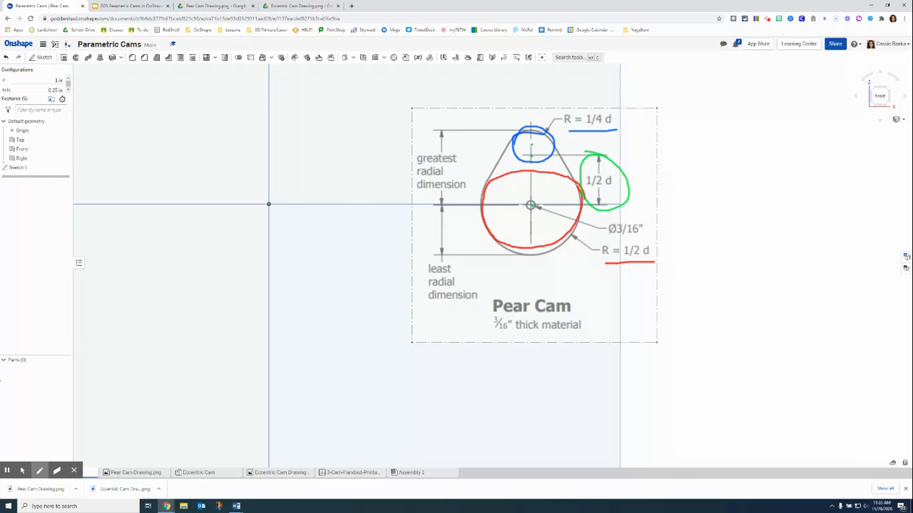
{"action": "mouse_move", "coordinate": [38, 473]}
{"action": "left_click", "coordinate": [52, 453]}
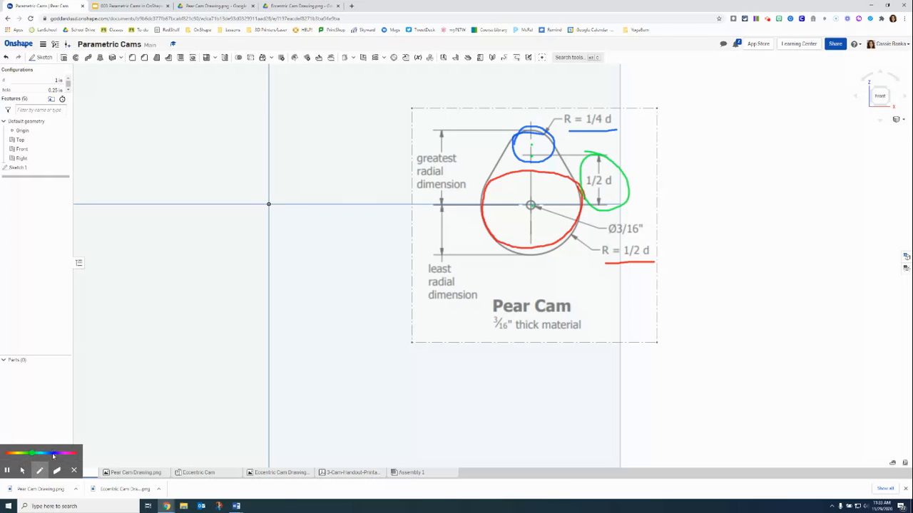
{"action": "left_click_drag", "start_coordinate": [465, 186], "coordinate": [534, 97]}
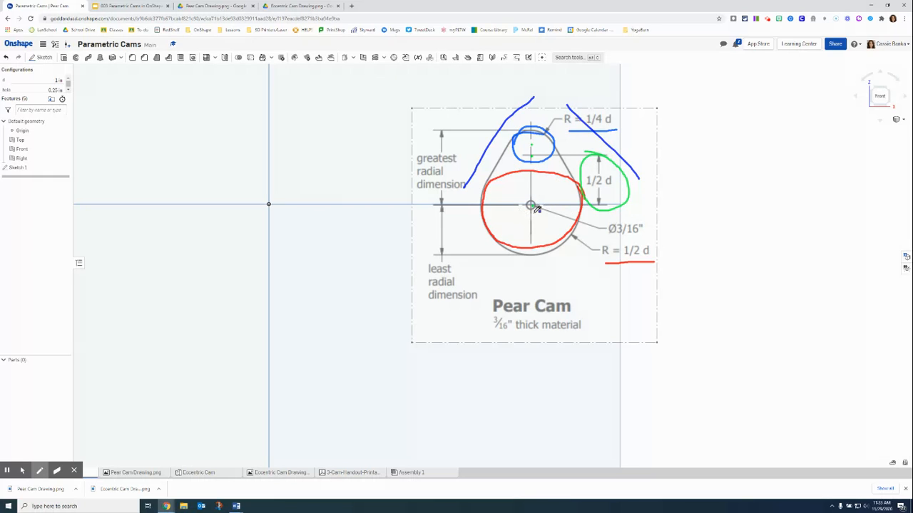
{"action": "left_click", "coordinate": [58, 471]}
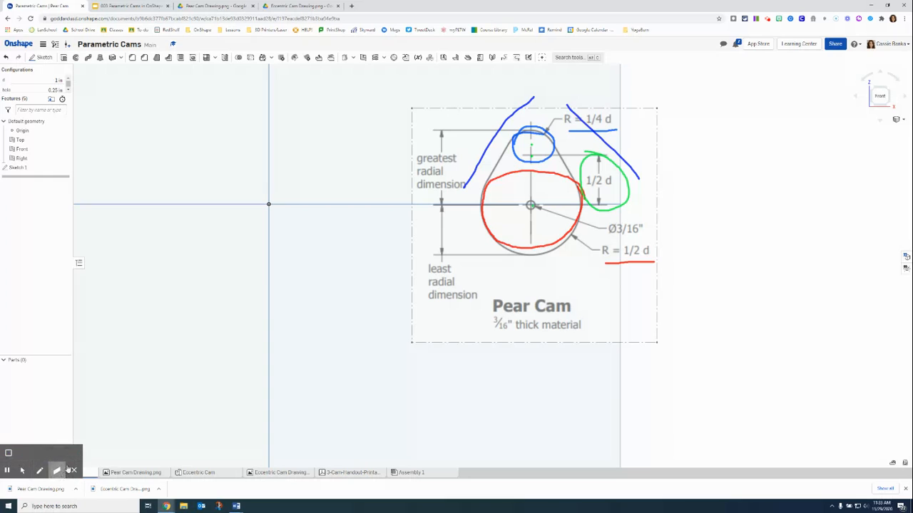
{"action": "left_click", "coordinate": [768, 19]}
{"action": "left_click", "coordinate": [726, 96]}
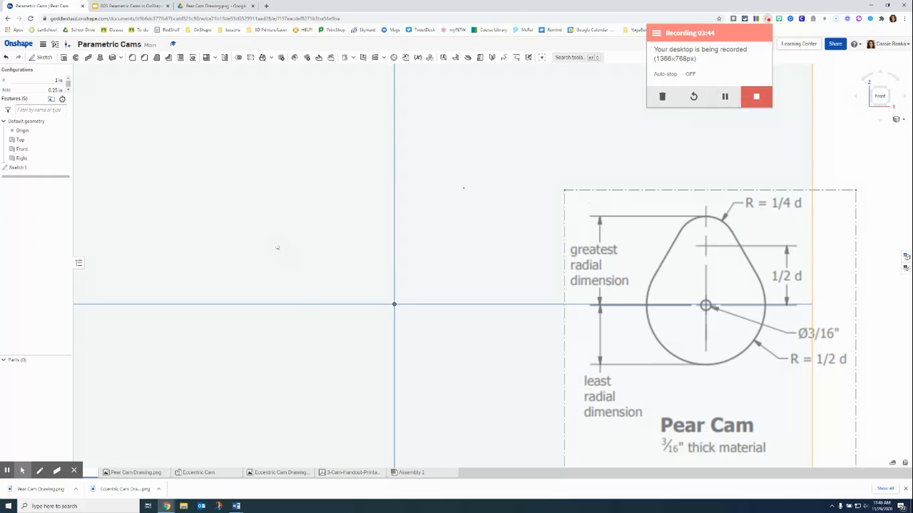
In Sketch 1, draw a circle centred on the origin and dimension its diameter as #hole
{"action": "double_click", "coordinate": [36, 167]}
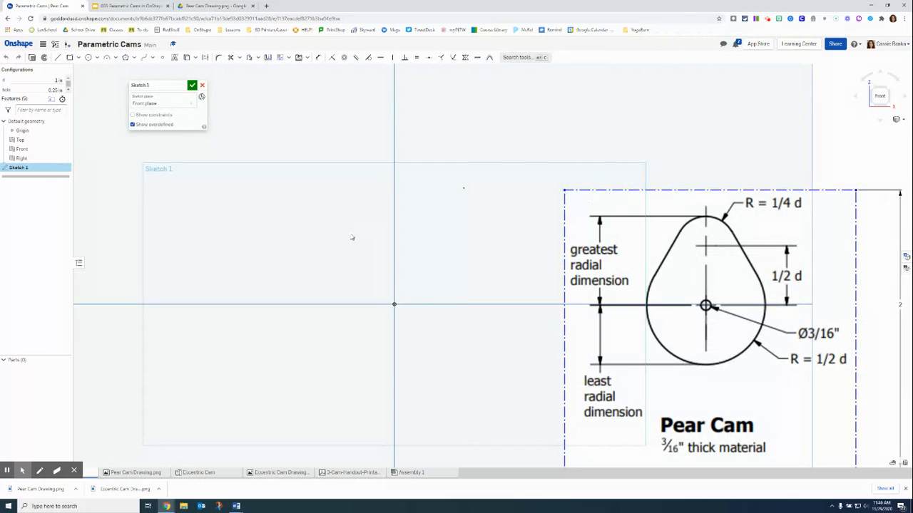
{"action": "key", "text": "c"}
{"action": "left_click", "coordinate": [394, 305]}
{"action": "left_click", "coordinate": [399, 296]}
{"action": "key", "text": "d"}
{"action": "left_click", "coordinate": [401, 298]}
{"action": "left_click", "coordinate": [430, 284]}
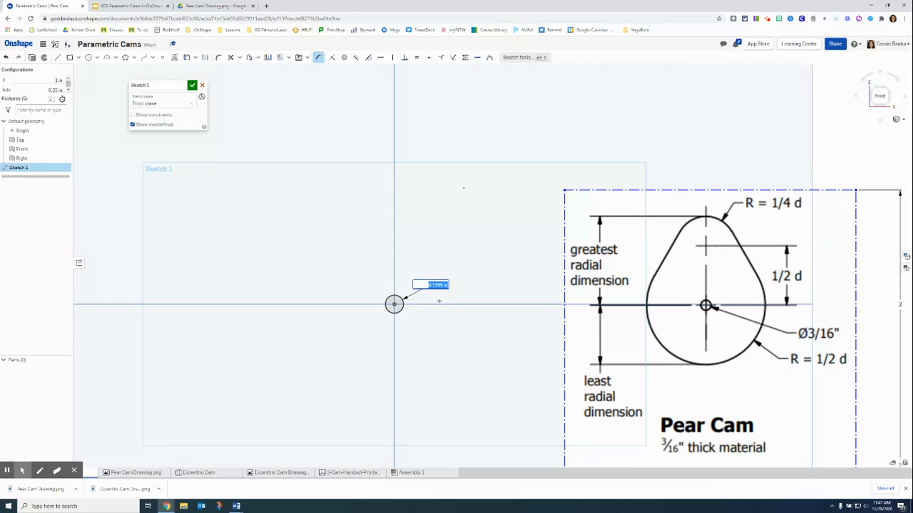
{"action": "type", "text": "#hole"}
{"action": "key", "text": "Return"}
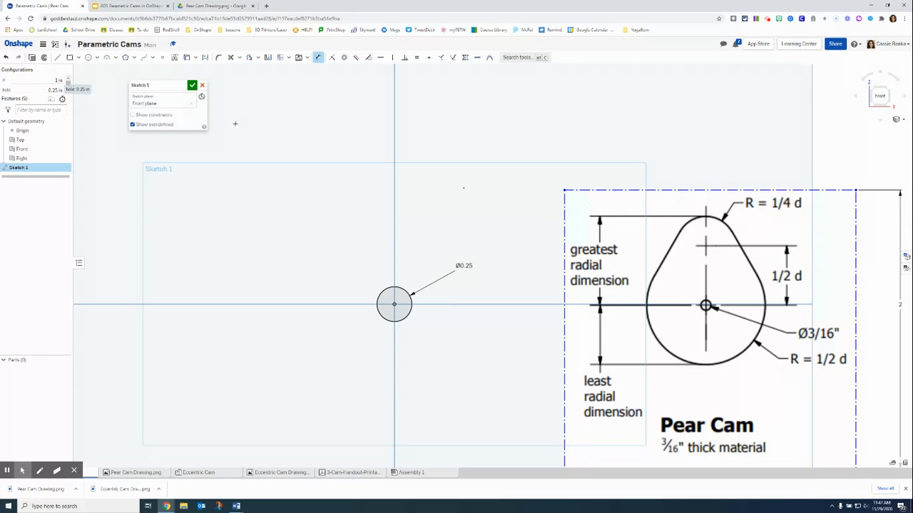
Try .125 as the hole configuration value, and settle on 3/16 in
{"action": "left_click", "coordinate": [58, 90]}
{"action": "type", "text": ".125"}
{"action": "type", "text": "3/16"}
{"action": "key", "text": "Return"}
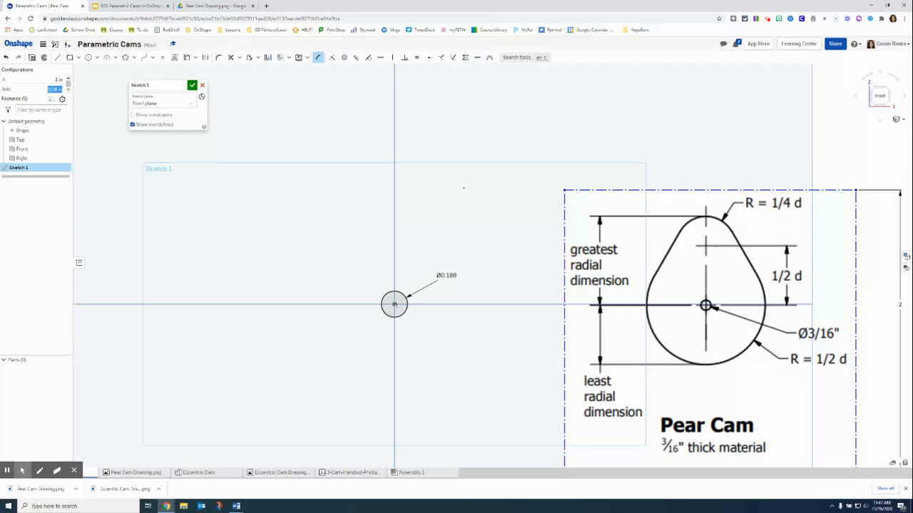
Sketch a circle about 1.02 in in diameter centred on the origin and one about 0.3 in in diameter vertically above it, overlapping its upper edge
{"action": "type", "text": "c"}
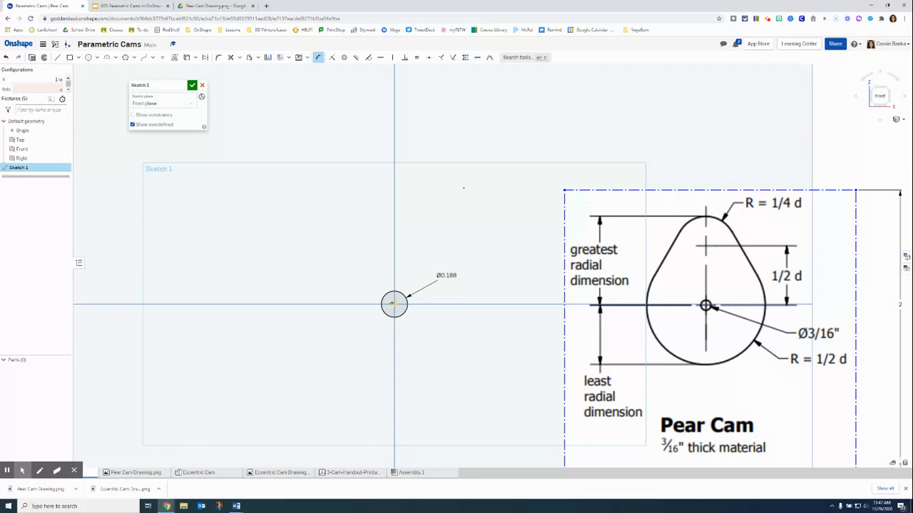
{"action": "left_click", "coordinate": [403, 295]}
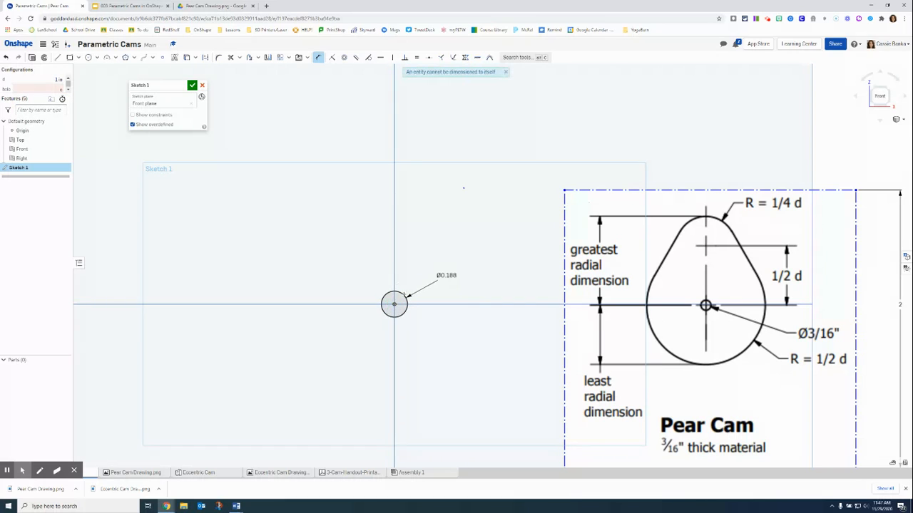
{"action": "key", "text": "c"}
{"action": "left_click", "coordinate": [395, 305]}
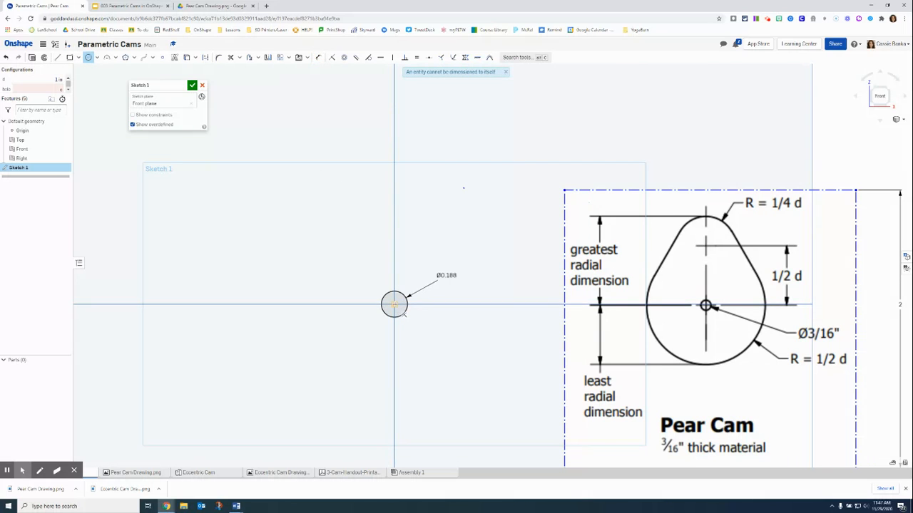
{"action": "left_click", "coordinate": [365, 240]}
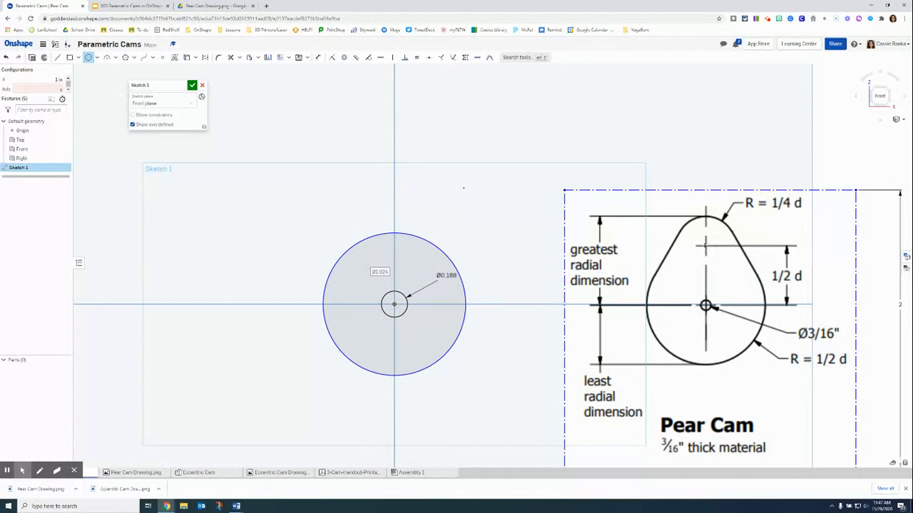
{"action": "left_click", "coordinate": [396, 224]}
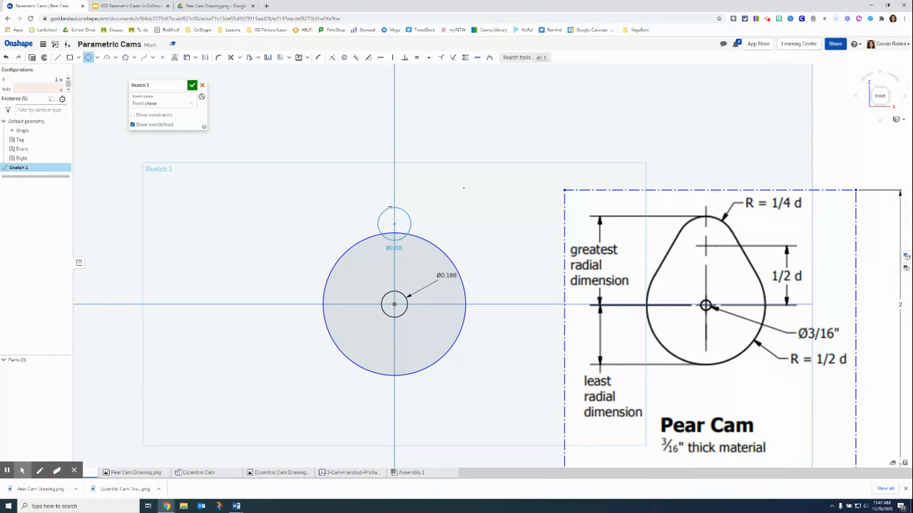
{"action": "left_click", "coordinate": [415, 228]}
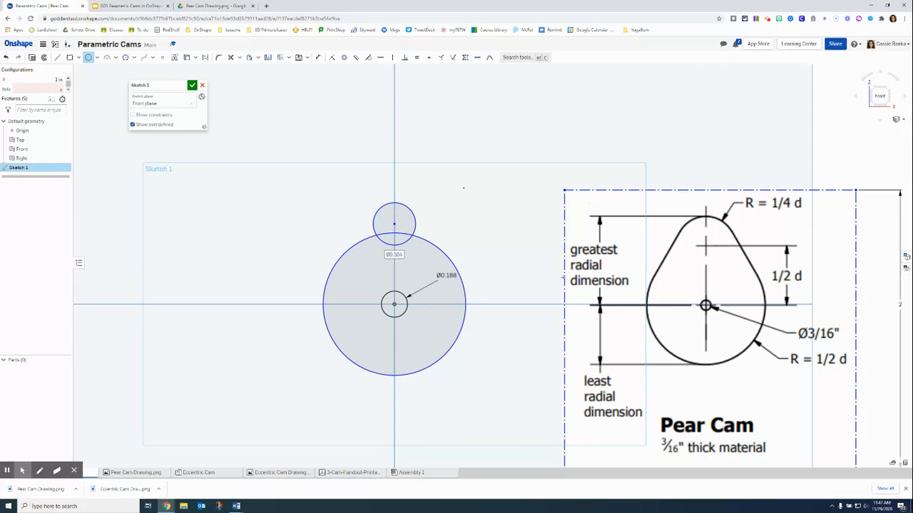
Sketch two slanted lines beside the circles, about 0.83 in long on the left and about 0.93 in long on the right
{"action": "key", "text": "l"}
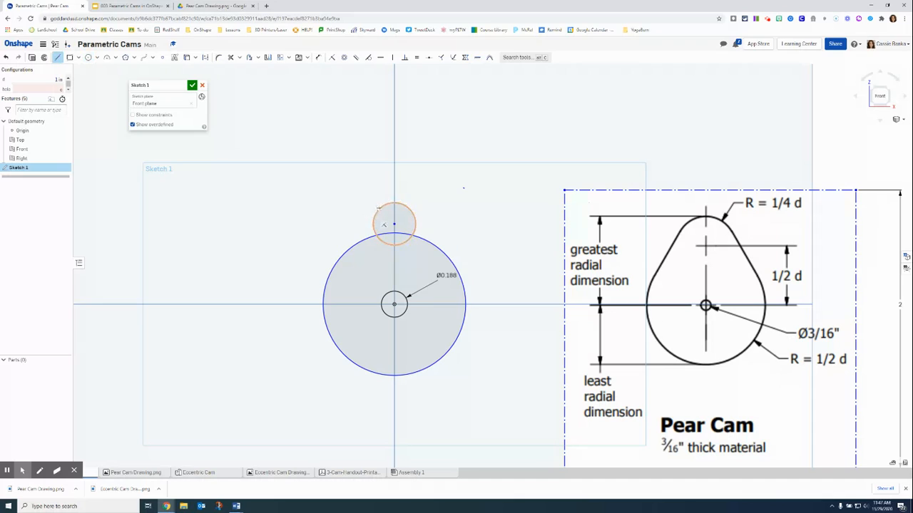
{"action": "left_click_drag", "start_coordinate": [388, 196], "coordinate": [313, 284]}
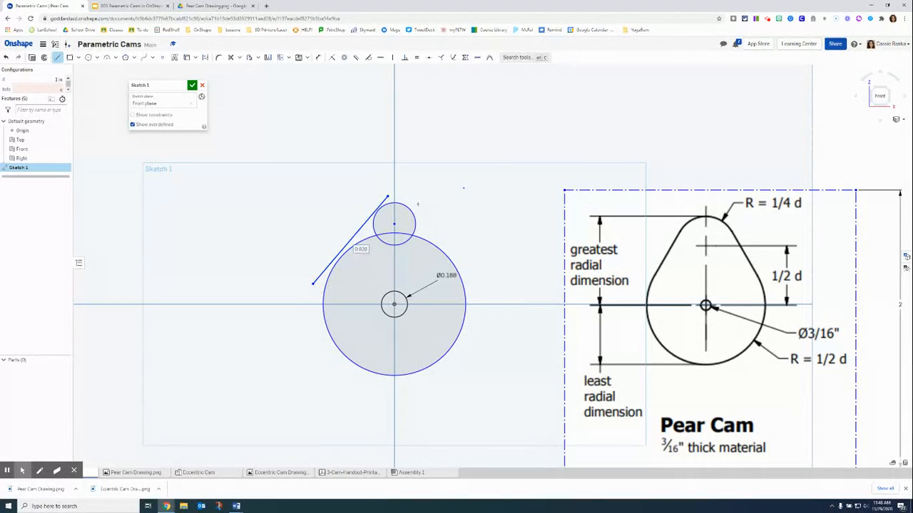
{"action": "left_click_drag", "start_coordinate": [407, 197], "coordinate": [485, 300]}
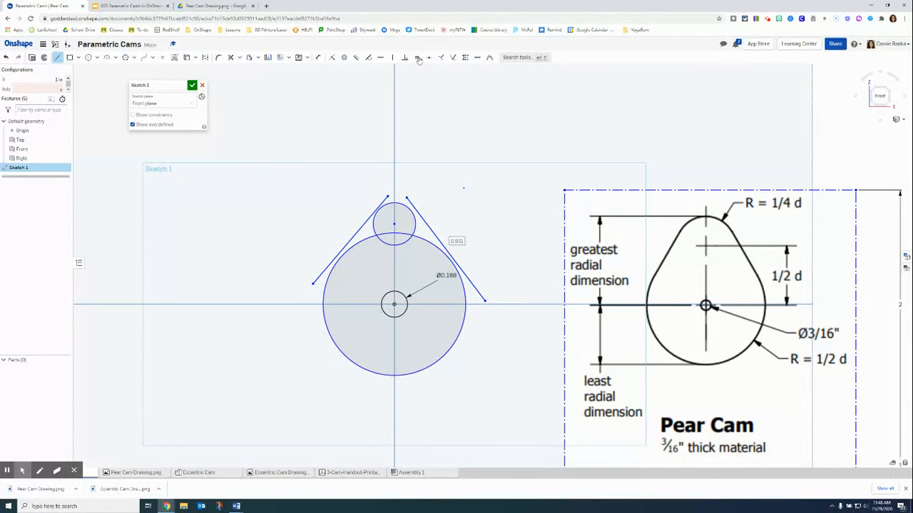
Make the left and right slanted lines tangent to both the small upper circle and the large circle
{"action": "left_click", "coordinate": [369, 58]}
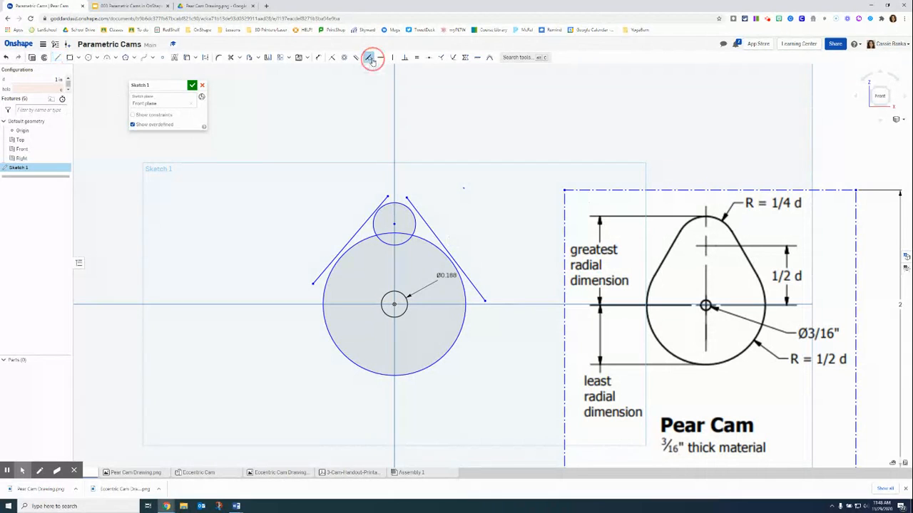
{"action": "left_click", "coordinate": [375, 212]}
{"action": "left_click", "coordinate": [377, 213]}
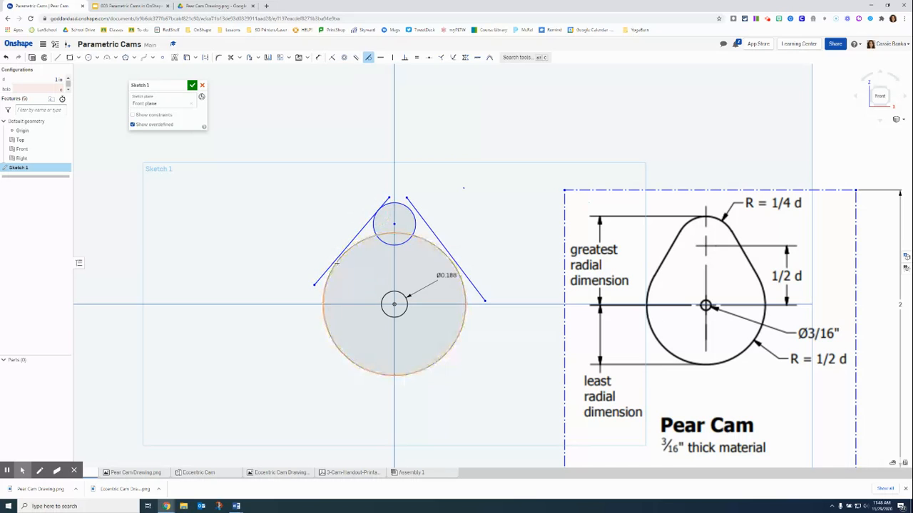
{"action": "left_click", "coordinate": [338, 265]}
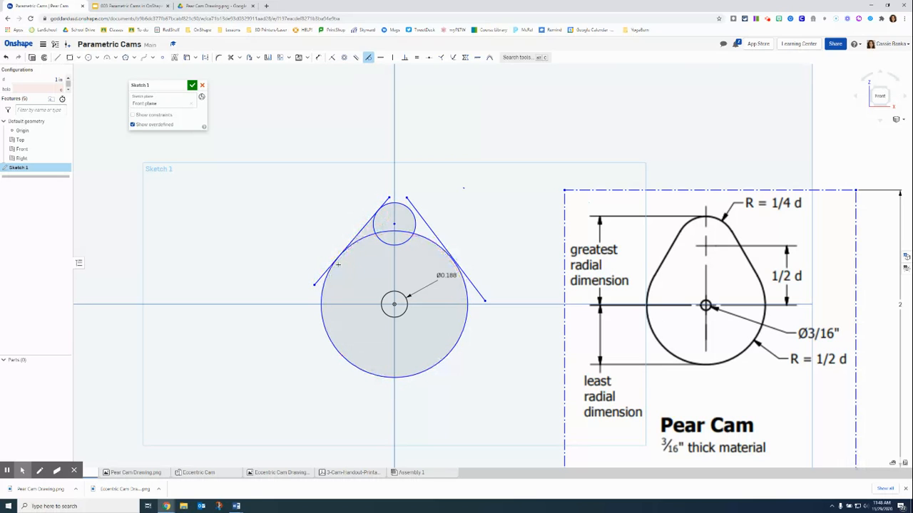
{"action": "left_click", "coordinate": [423, 219]}
{"action": "left_click", "coordinate": [413, 216]}
{"action": "left_click", "coordinate": [452, 264]}
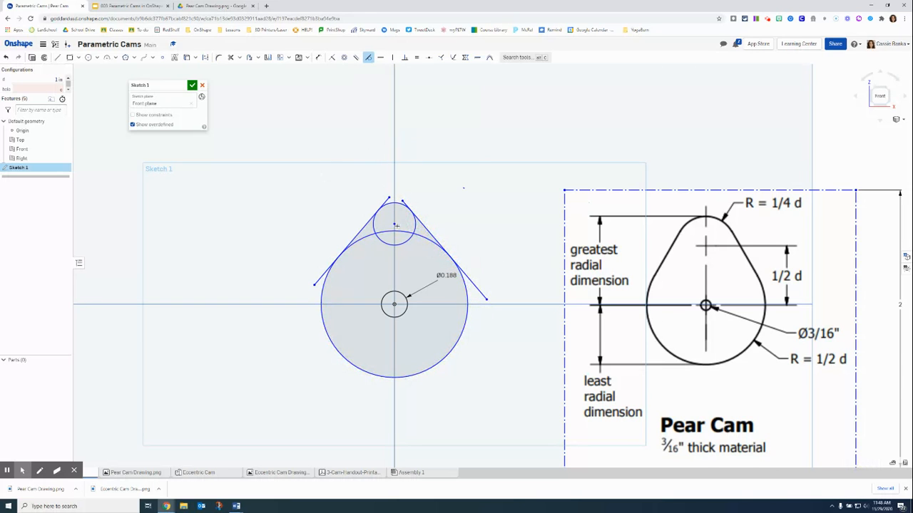
Trim the overhanging line ends and the inner arcs of both large and small circles, leaving a closed pear-shaped outline around the hole
{"action": "scroll", "coordinate": [394, 225], "scroll_direction": "up", "scroll_amount": 2}
{"action": "scroll", "coordinate": [461, 205], "scroll_direction": "up", "scroll_amount": 3}
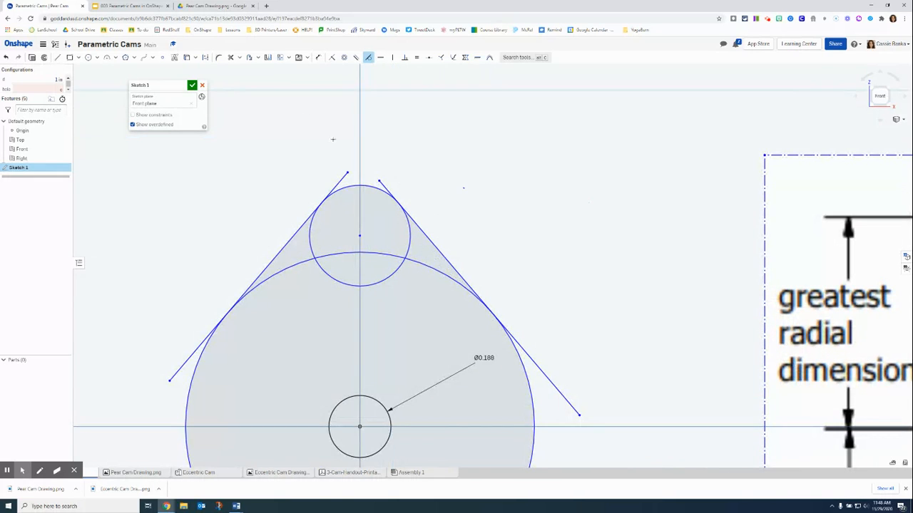
{"action": "left_click", "coordinate": [231, 57]}
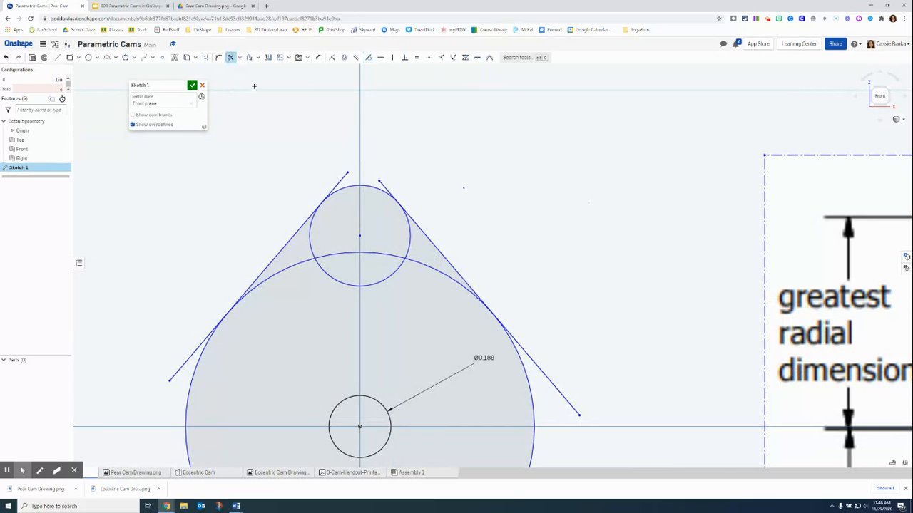
{"action": "left_click", "coordinate": [337, 184]}
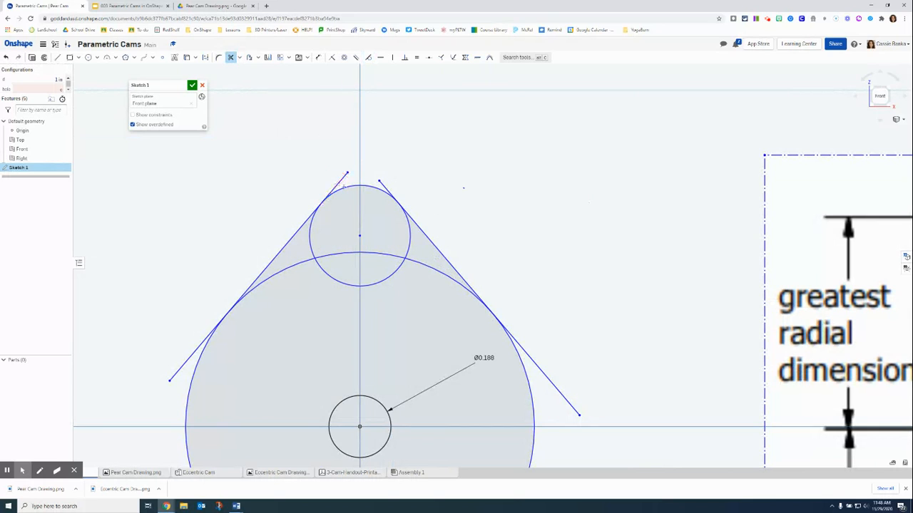
{"action": "left_click", "coordinate": [310, 234]}
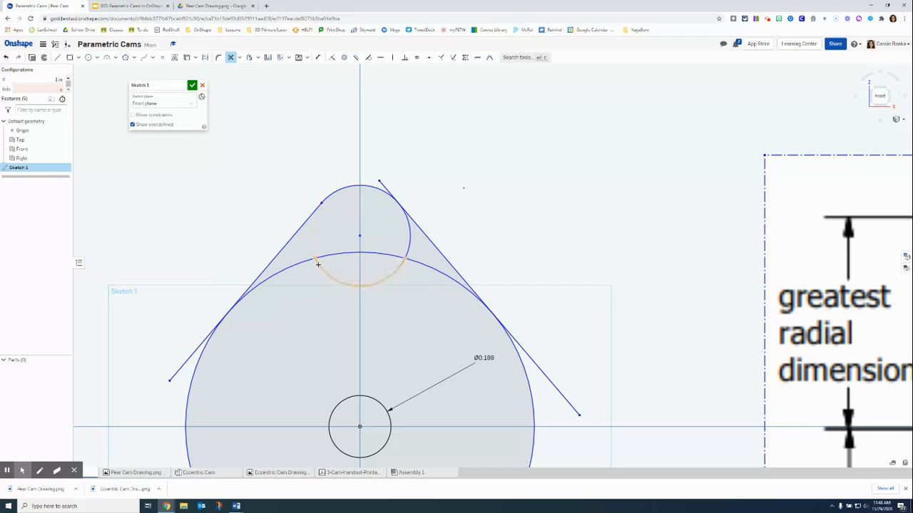
{"action": "left_click", "coordinate": [324, 258]}
{"action": "left_click", "coordinate": [325, 255]}
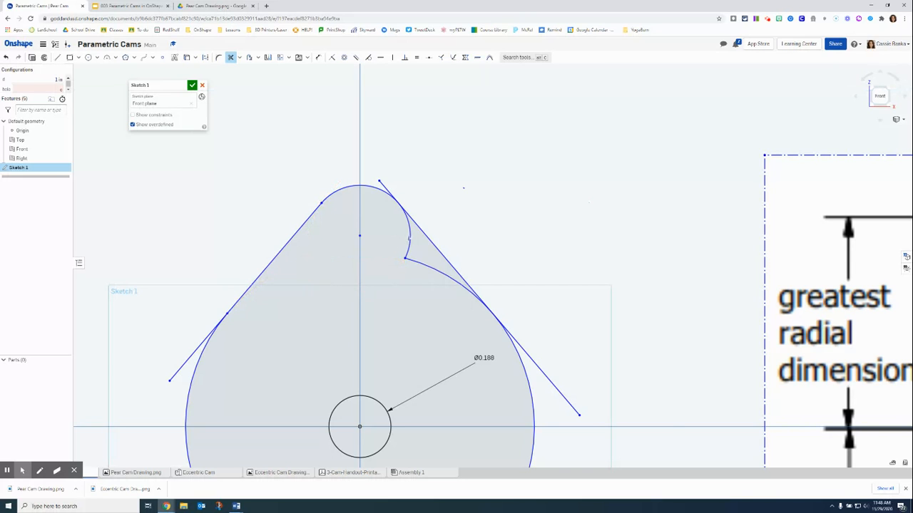
{"action": "left_click", "coordinate": [409, 237]}
{"action": "left_click", "coordinate": [381, 183]}
{"action": "left_click", "coordinate": [418, 263]}
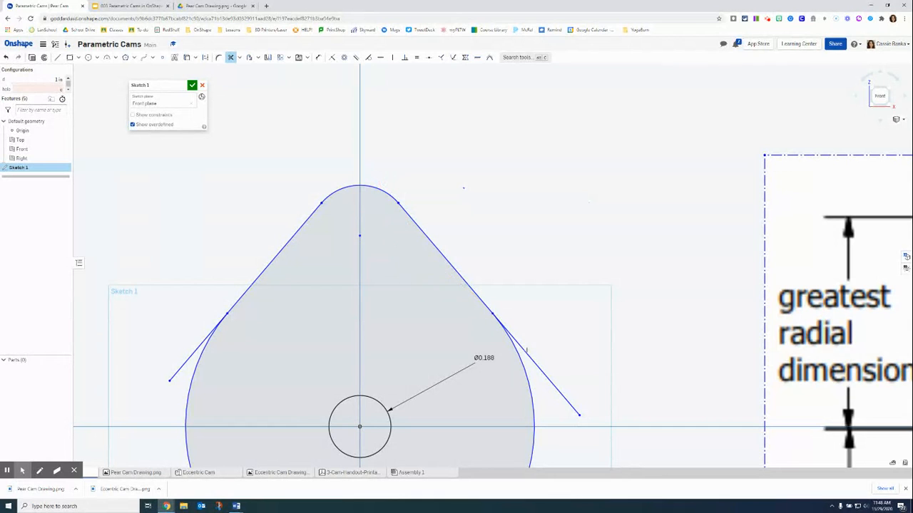
{"action": "left_click", "coordinate": [553, 379]}
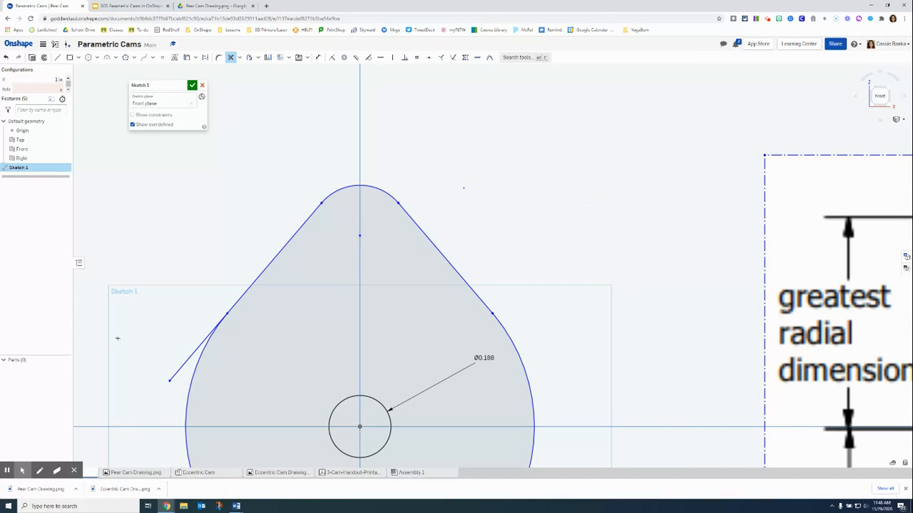
{"action": "left_click", "coordinate": [188, 358]}
Dimension the vertical distance from the origin to the upper arc's centre as 1/2*#d
{"action": "scroll", "coordinate": [526, 280], "scroll_direction": "down", "scroll_amount": 3}
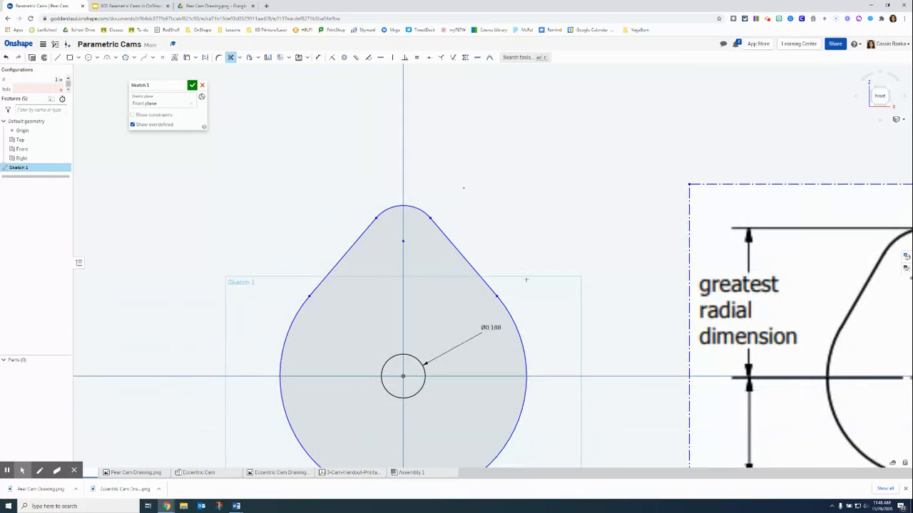
{"action": "scroll", "coordinate": [526, 280], "scroll_direction": "down", "scroll_amount": 2}
{"action": "scroll", "coordinate": [526, 280], "scroll_direction": "up", "scroll_amount": 1}
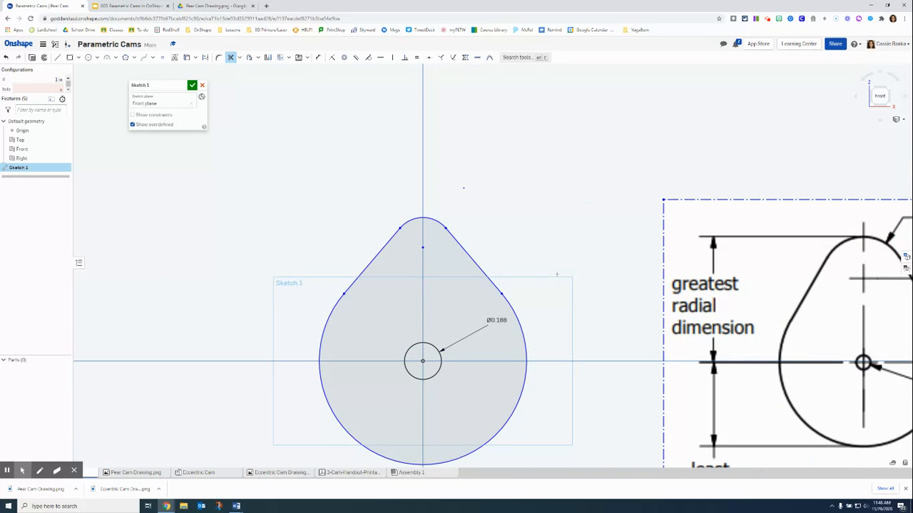
{"action": "key", "text": "d"}
{"action": "left_click", "coordinate": [423, 361]}
{"action": "left_click", "coordinate": [423, 248]}
{"action": "left_click", "coordinate": [564, 316]}
{"action": "left_click", "coordinate": [768, 19]}
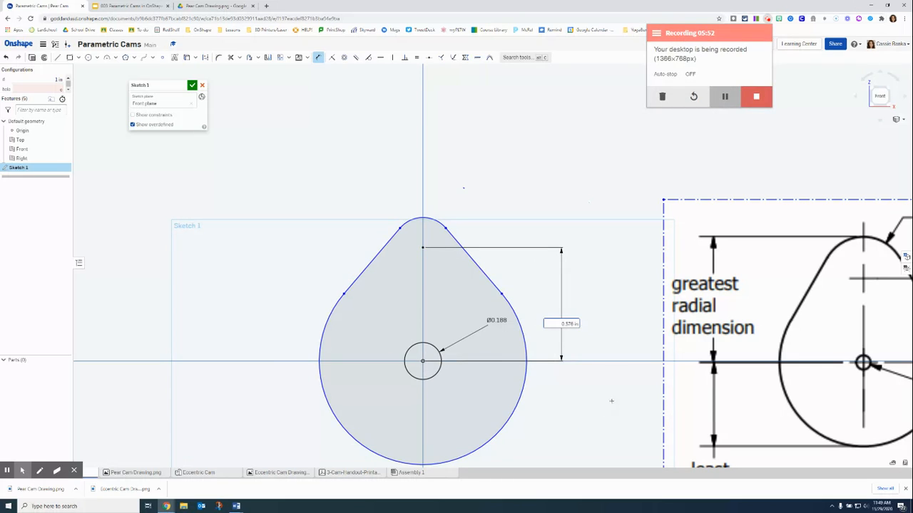
{"action": "middle_click_drag", "start_coordinate": [564, 178], "coordinate": [436, 141]}
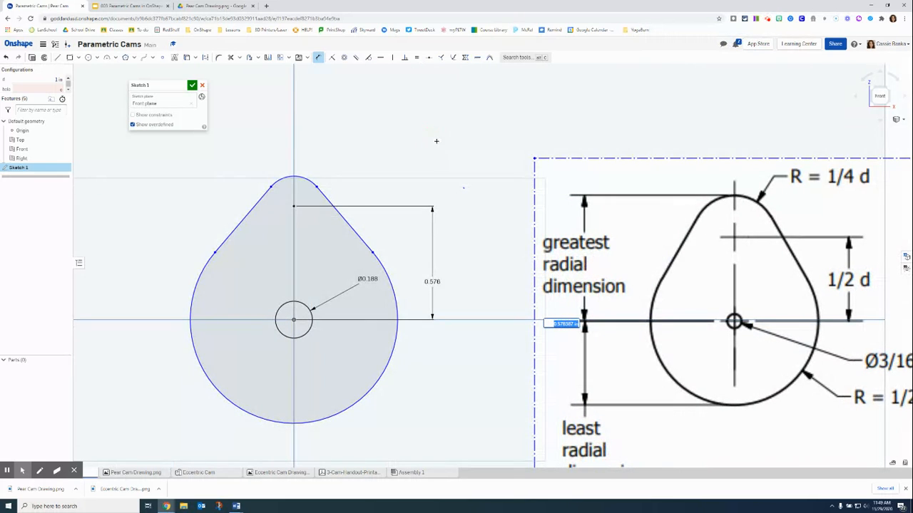
{"action": "left_click", "coordinate": [432, 282]}
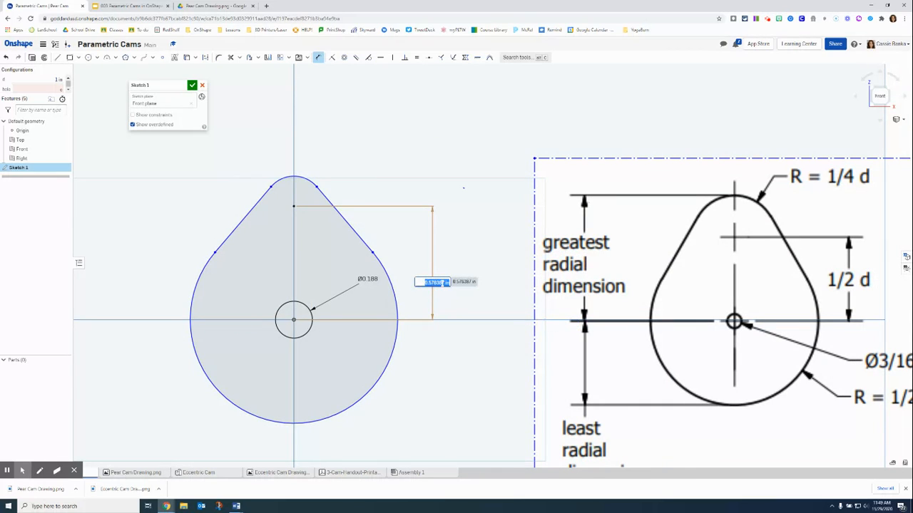
{"action": "type", "text": "1/2"}
{"action": "type", "text": "*d"}
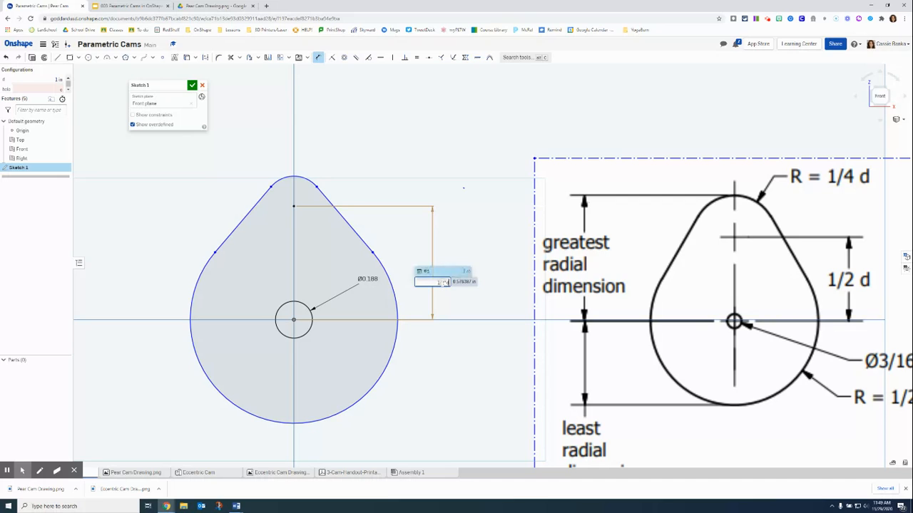
{"action": "left_click", "coordinate": [425, 270]}
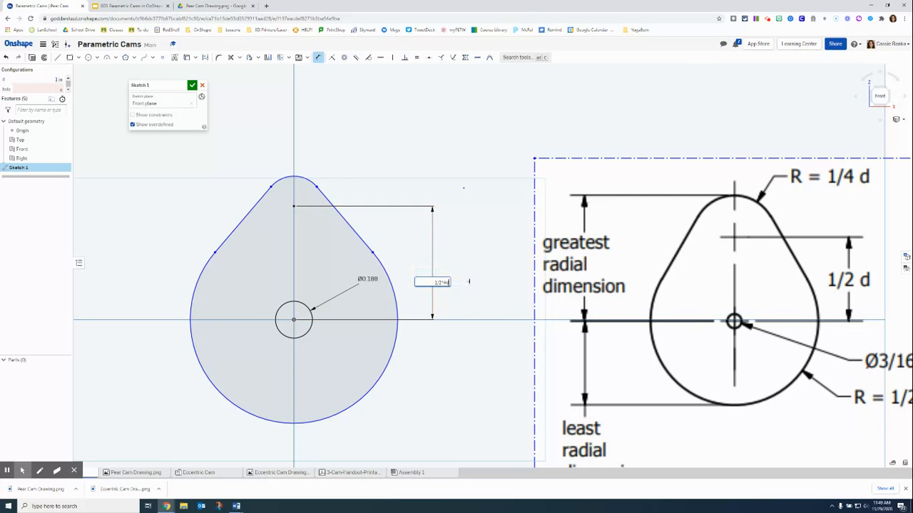
{"action": "key", "text": "Return"}
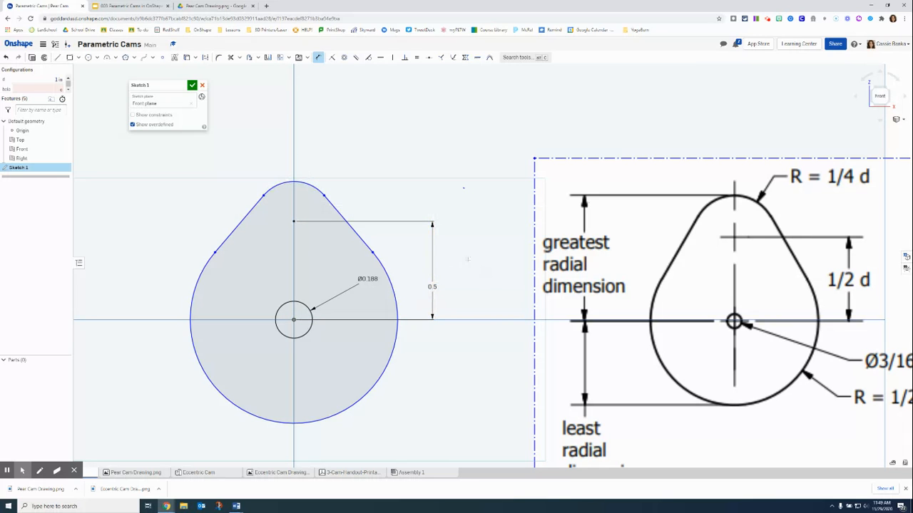
Dimension the radius of the large lower arc as 1/2*#d
{"action": "scroll", "coordinate": [80, 104], "scroll_direction": "down", "scroll_amount": 1}
{"action": "scroll", "coordinate": [146, 140], "scroll_direction": "up", "scroll_amount": 1}
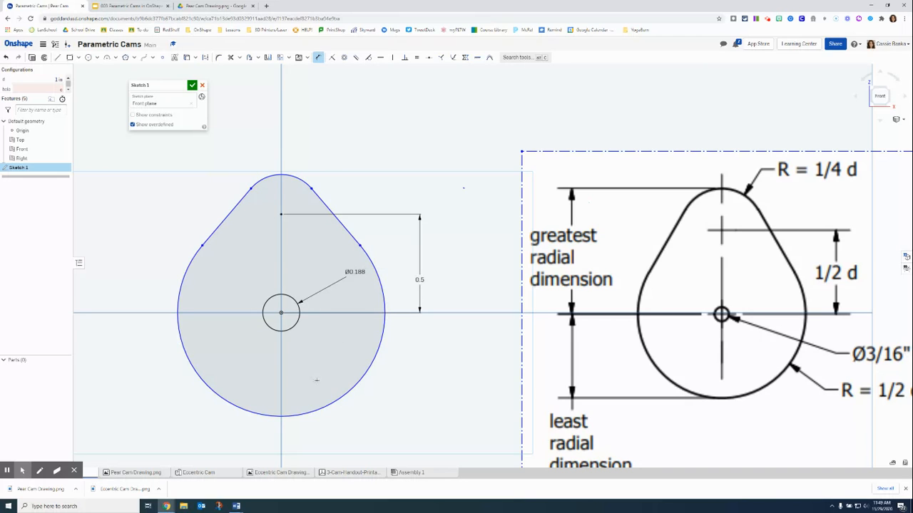
{"action": "left_click", "coordinate": [346, 396]}
{"action": "left_click", "coordinate": [426, 420]}
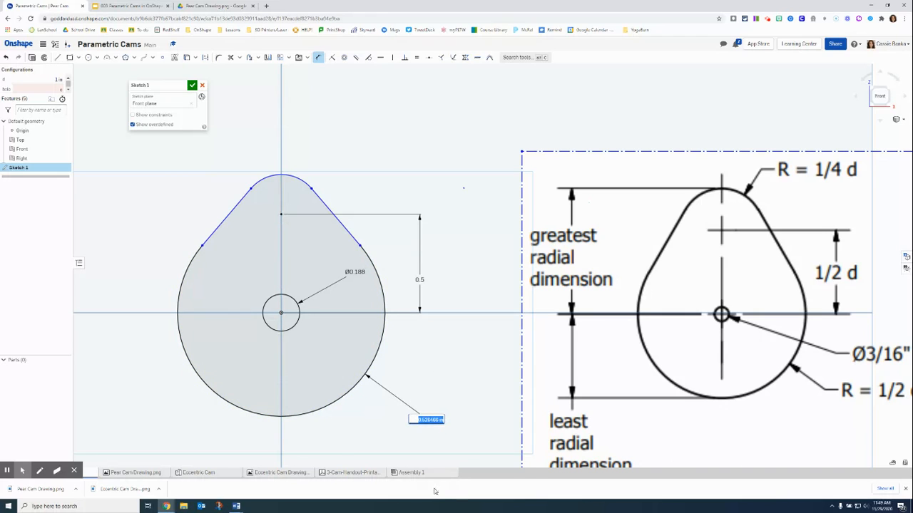
{"action": "mouse_move", "coordinate": [607, 428]}
{"action": "right_mouse_down"}
{"action": "mouse_move", "coordinate": [562, 421]}
{"action": "mouse_move", "coordinate": [591, 424]}
{"action": "right_mouse_up"}
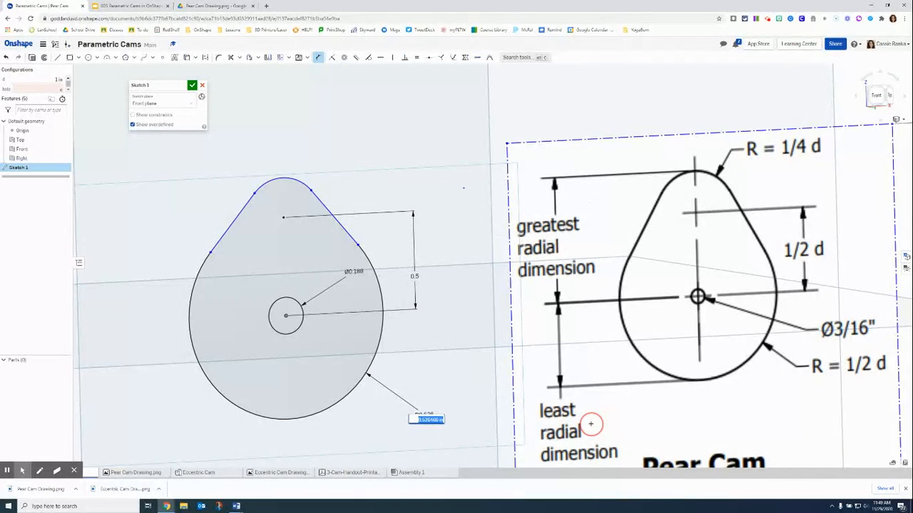
{"action": "key", "text": "BackSpace"}
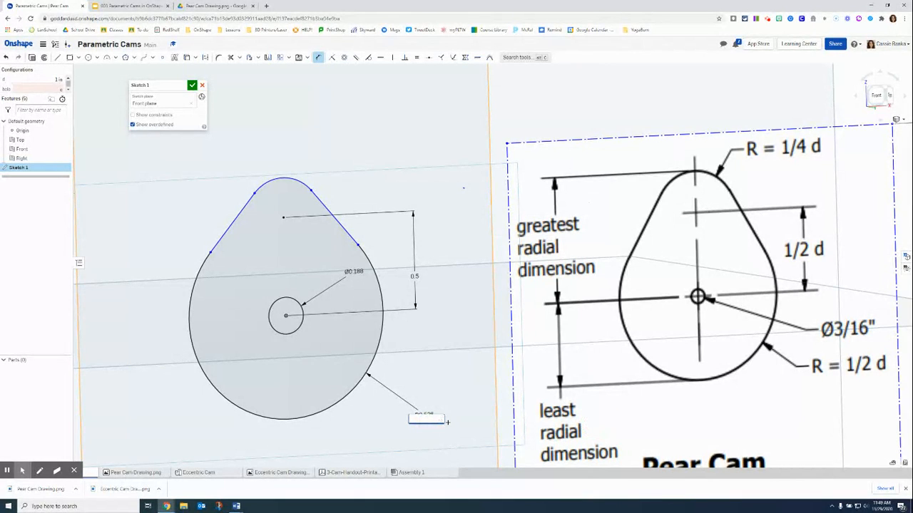
{"action": "type", "text": "1/2*d"}
{"action": "key", "text": "Return"}
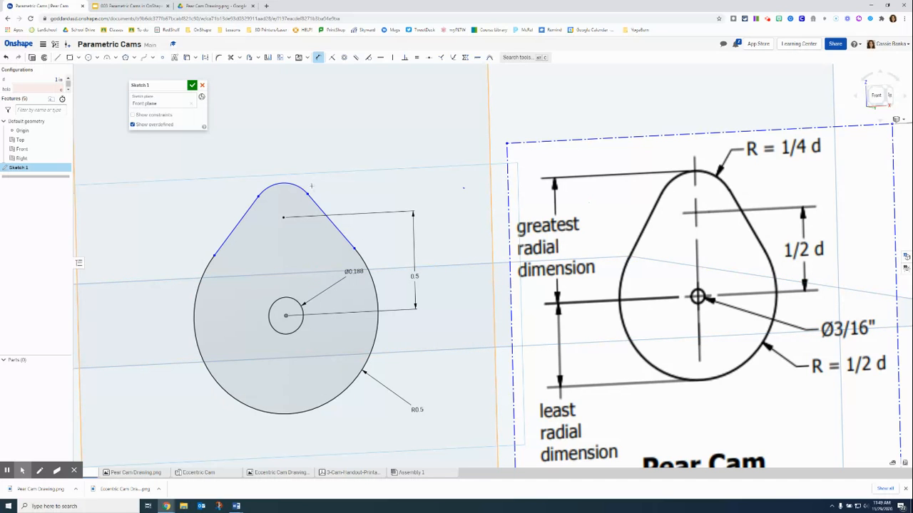
Dimension the radius of the small upper arc as 1/4*#d
{"action": "key", "text": "n"}
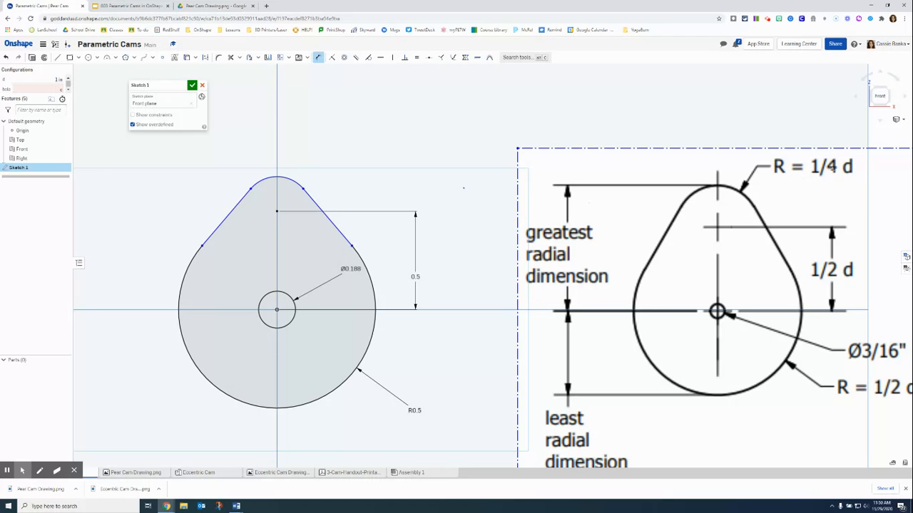
{"action": "left_click", "coordinate": [286, 177]}
{"action": "left_click", "coordinate": [316, 147]}
{"action": "type", "text": "1/4*d"}
{"action": "key", "text": "Return"}
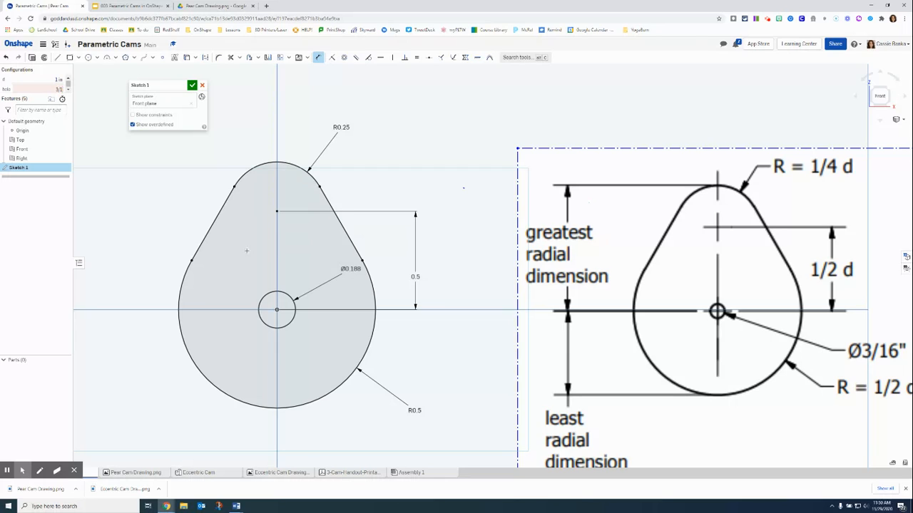
Enter the hole configuration value as 3/16 in with its unit, and check the hole circle's diameter dimension
{"action": "type", "text": "in"}
{"action": "key", "text": "Return"}
{"action": "left_click", "coordinate": [443, 124]}
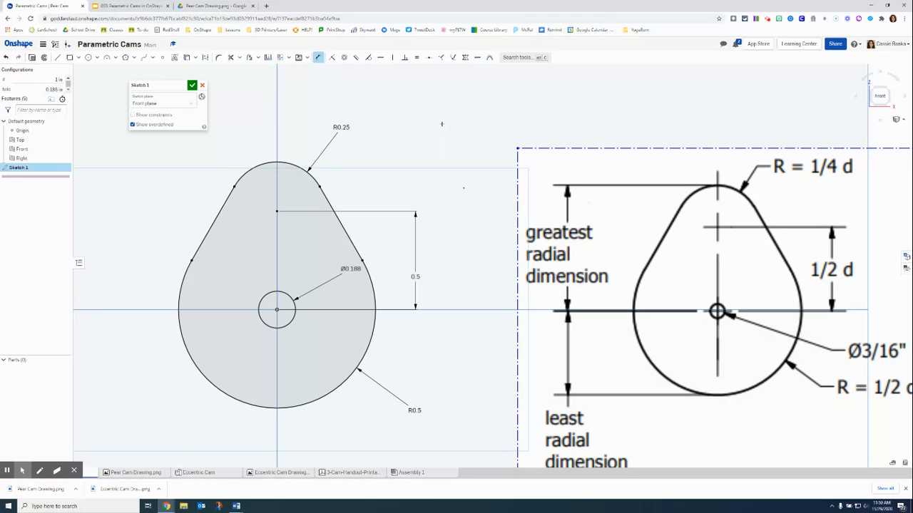
{"action": "double_click", "coordinate": [351, 269]}
{"action": "key", "text": "Return"}
Set the d configuration value to 2 in and check how the pear outline resizes
{"action": "left_click", "coordinate": [57, 80]}
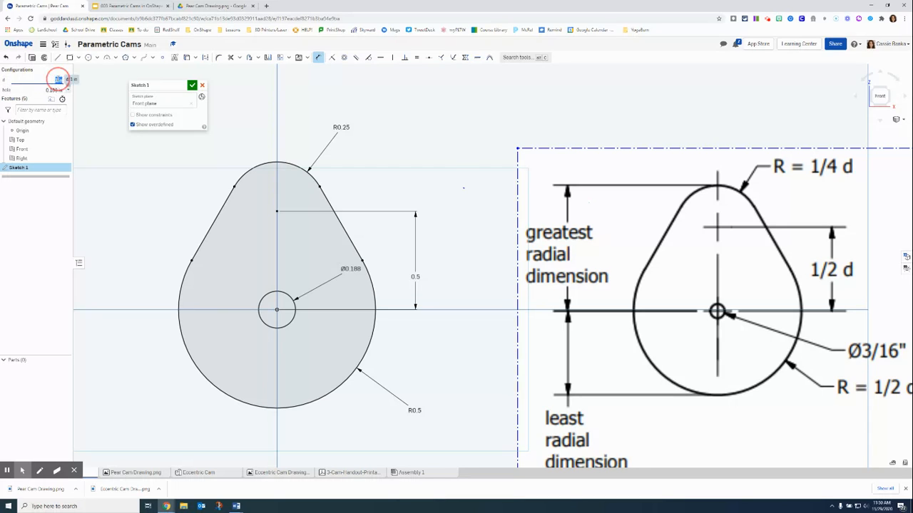
{"action": "left_click", "coordinate": [56, 80]}
{"action": "double_click", "coordinate": [55, 80]}
{"action": "type", "text": "2"}
{"action": "key", "text": "Return"}
{"action": "scroll", "coordinate": [308, 184], "scroll_direction": "down", "scroll_amount": 3}
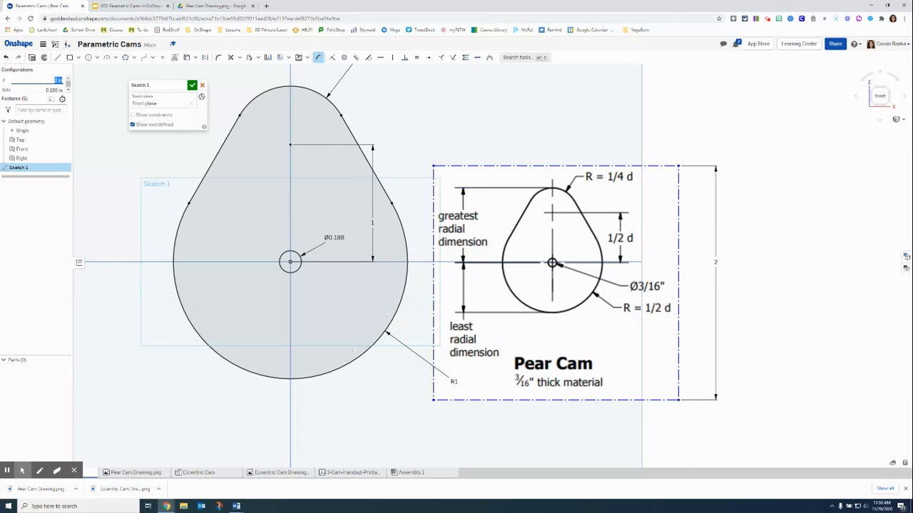
{"action": "scroll", "coordinate": [343, 185], "scroll_direction": "up", "scroll_amount": 3}
{"action": "scroll", "coordinate": [321, 167], "scroll_direction": "down", "scroll_amount": 5}
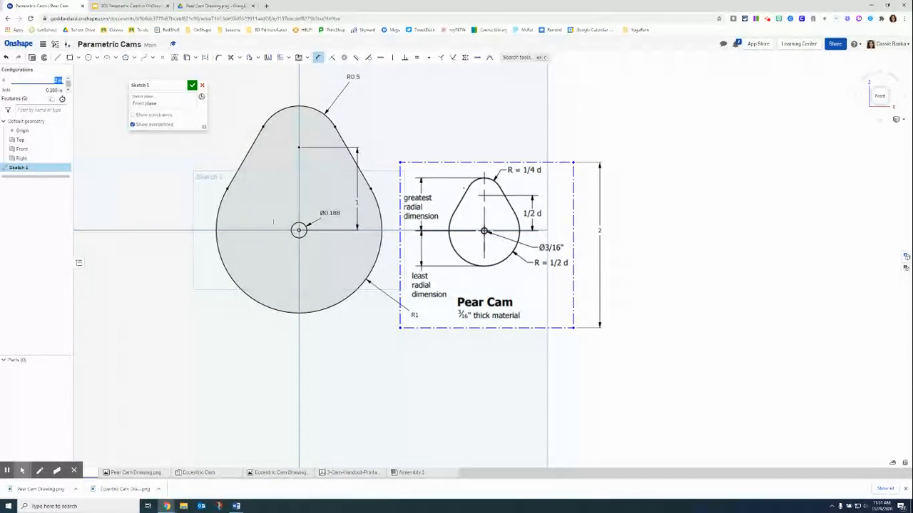
Set the hole configuration value to 0.25 in
{"action": "key", "text": "Tab"}
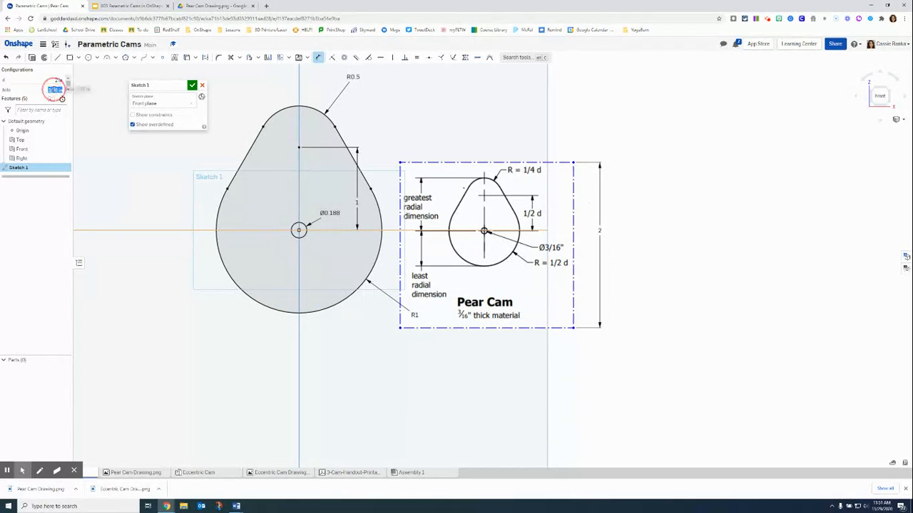
{"action": "left_click_drag", "start_coordinate": [59, 89], "coordinate": [40, 89]}
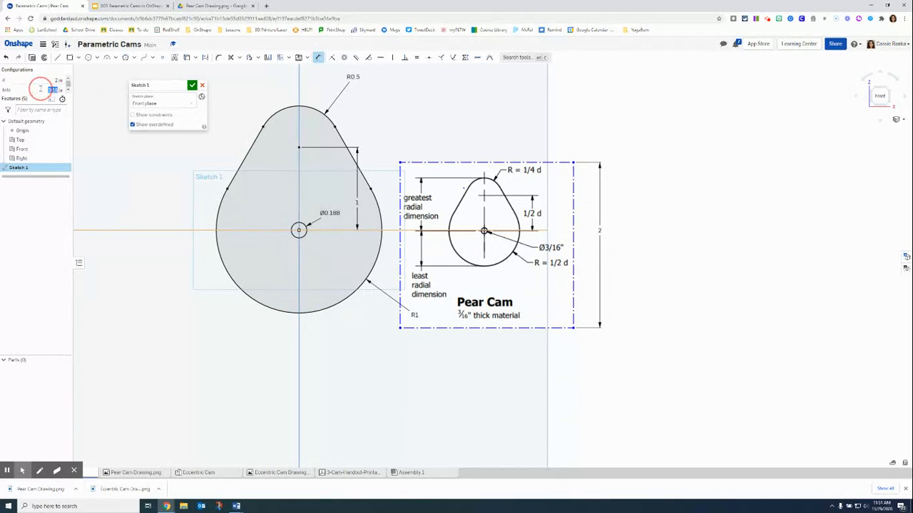
{"action": "type", "text": "0.25"}
{"action": "key", "text": "Return"}
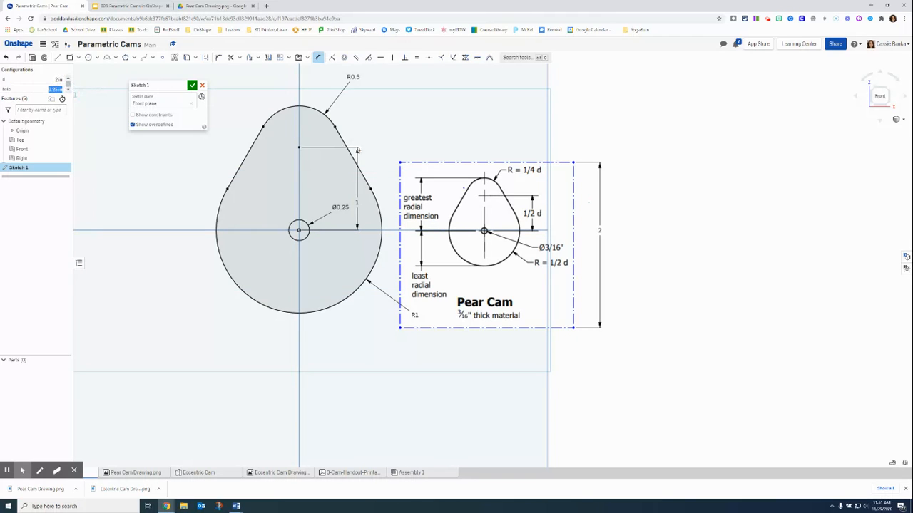
Finish the sketch and extrude the pear-shaped region around the hole as a new solid with a blind depth of #t
{"action": "left_click", "coordinate": [192, 85]}
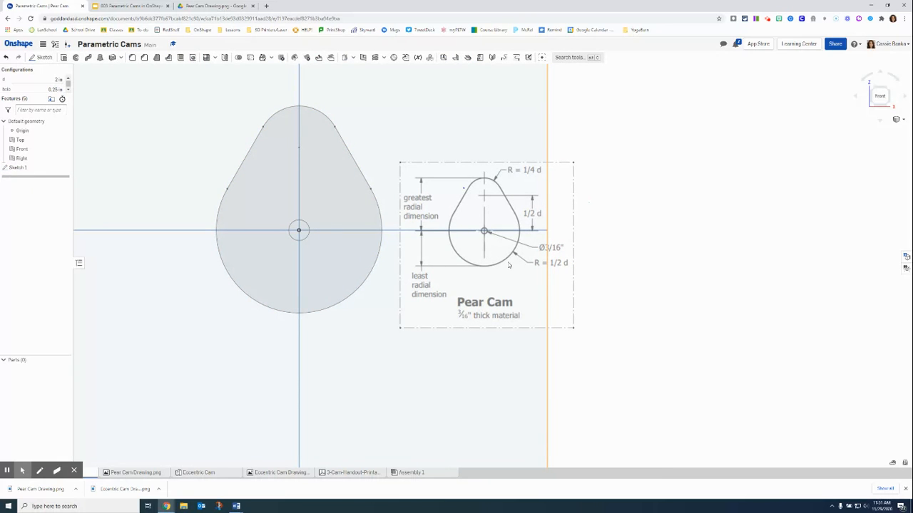
{"action": "key", "text": "shift+e"}
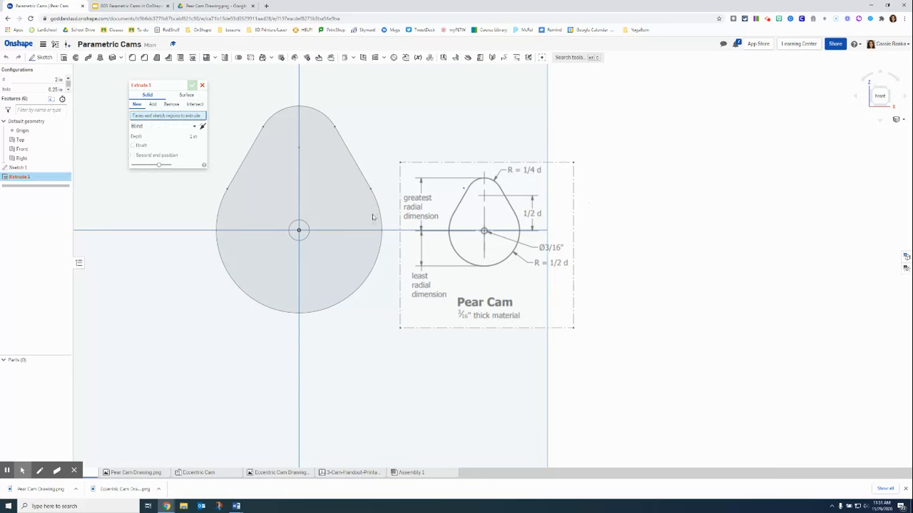
{"action": "left_click", "coordinate": [318, 143]}
{"action": "left_click", "coordinate": [198, 145]}
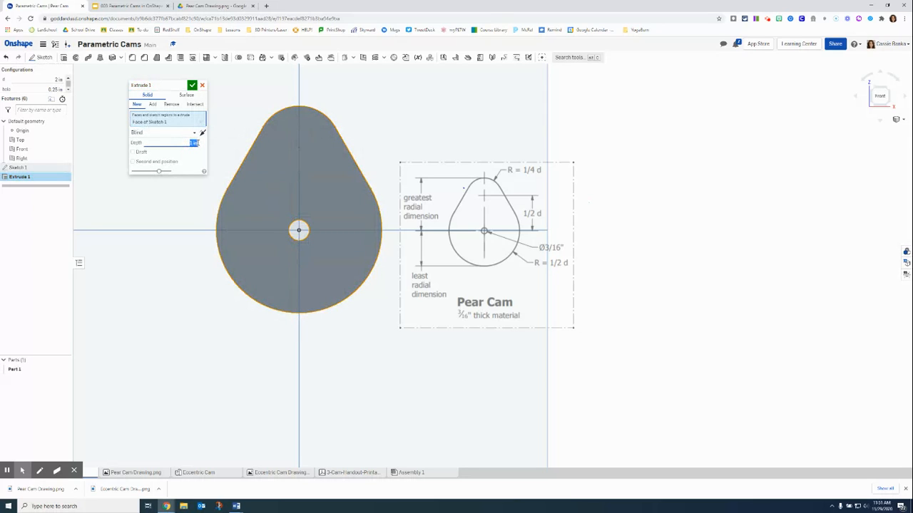
{"action": "type", "text": "t"}
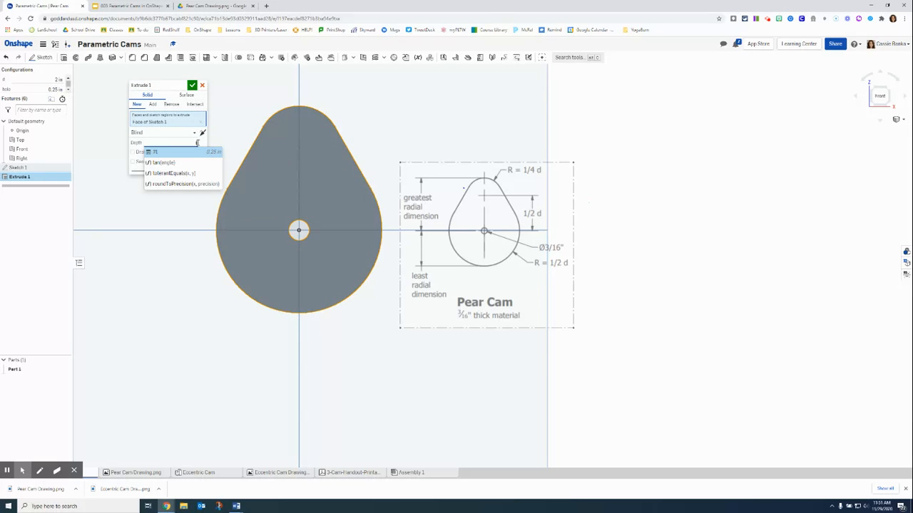
{"action": "left_click", "coordinate": [196, 154]}
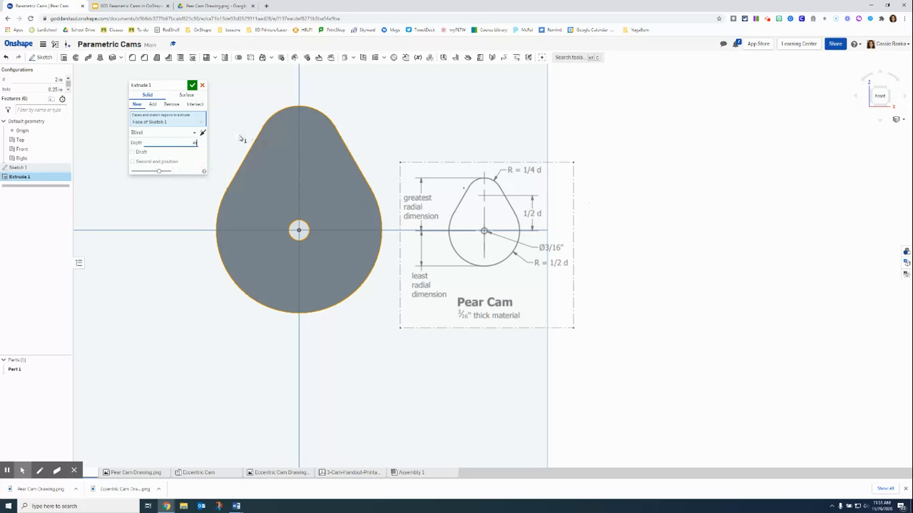
{"action": "scroll", "coordinate": [55, 87], "scroll_direction": "down", "scroll_amount": 1}
{"action": "left_click", "coordinate": [192, 86]}
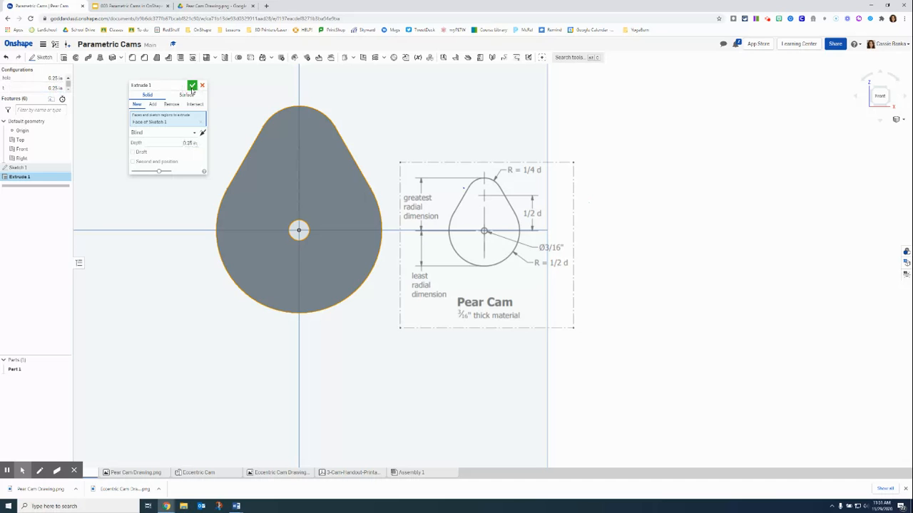
{"action": "left_click", "coordinate": [192, 85]}
Enlarge the configurations area so that the d, hole and t variables all show at once
{"action": "left_click", "coordinate": [439, 161]}
{"action": "right_click_drag", "start_coordinate": [439, 161], "coordinate": [425, 179]}
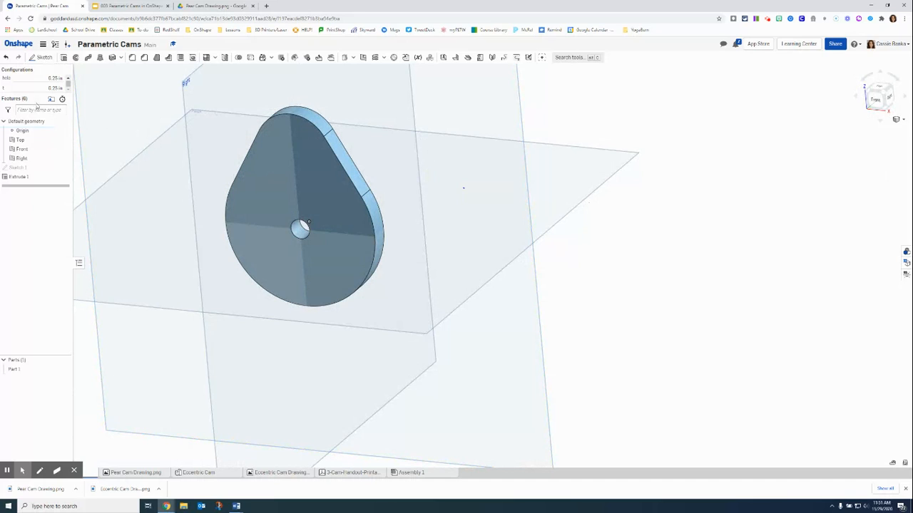
{"action": "left_click_drag", "start_coordinate": [38, 93], "coordinate": [40, 114]}
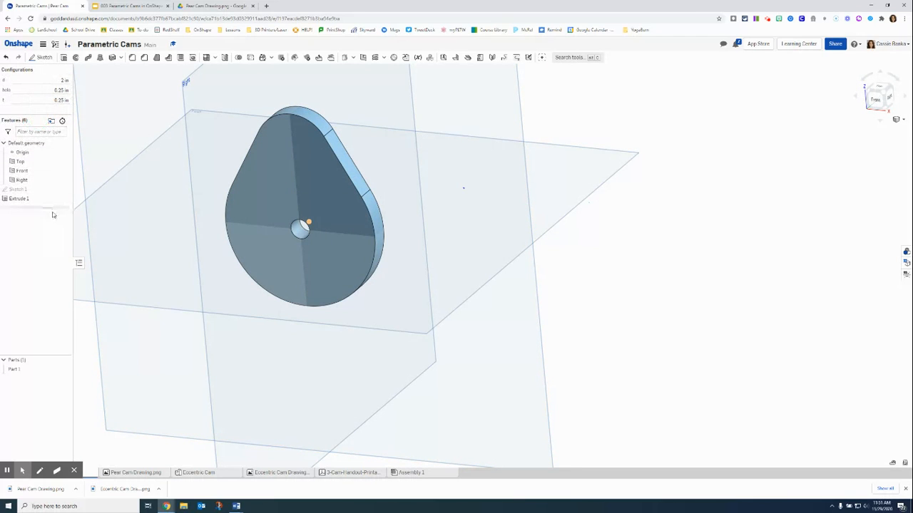
Hide the Top, Front and Right planes and show the cam in the isometric view
{"action": "left_click", "coordinate": [62, 161]}
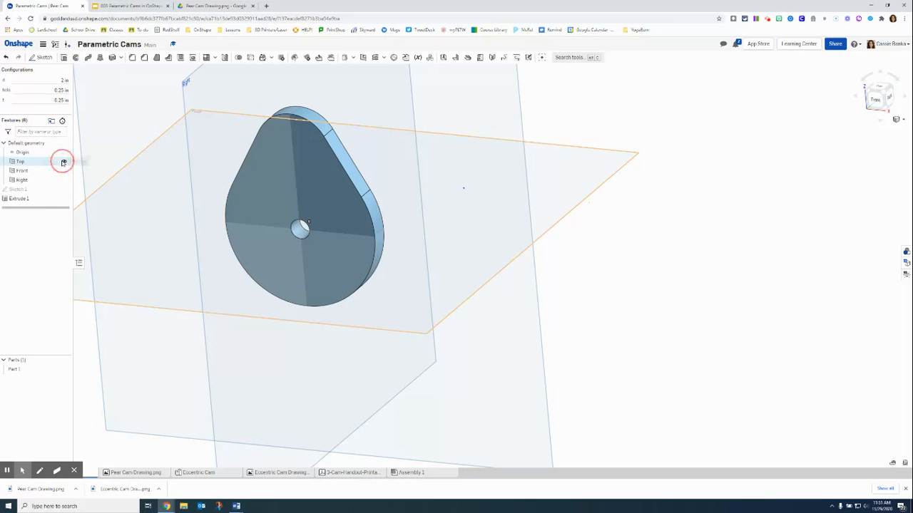
{"action": "left_click", "coordinate": [64, 172]}
{"action": "left_click", "coordinate": [63, 180]}
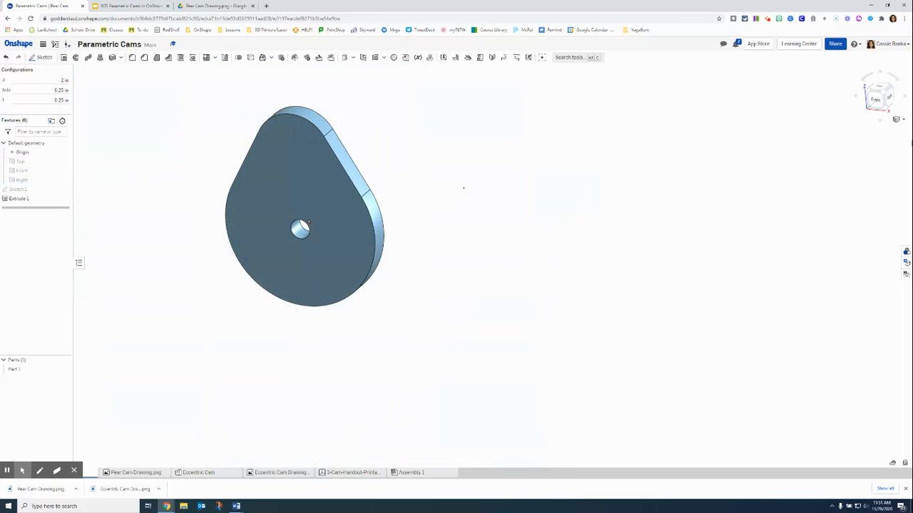
{"action": "left_click", "coordinate": [902, 121]}
{"action": "left_click", "coordinate": [893, 129]}
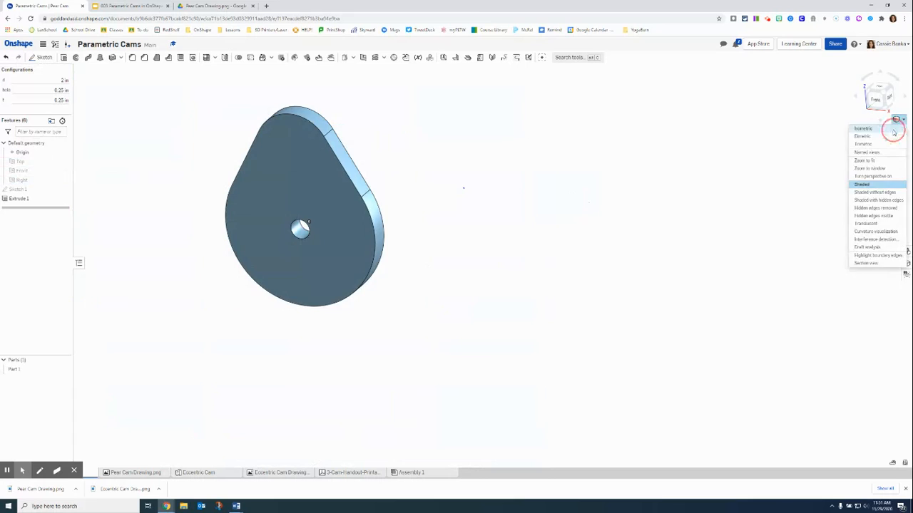
Try smaller values for the d configuration variable, ending at 1.5 in, to test how the cam resizes
{"action": "left_click", "coordinate": [64, 79]}
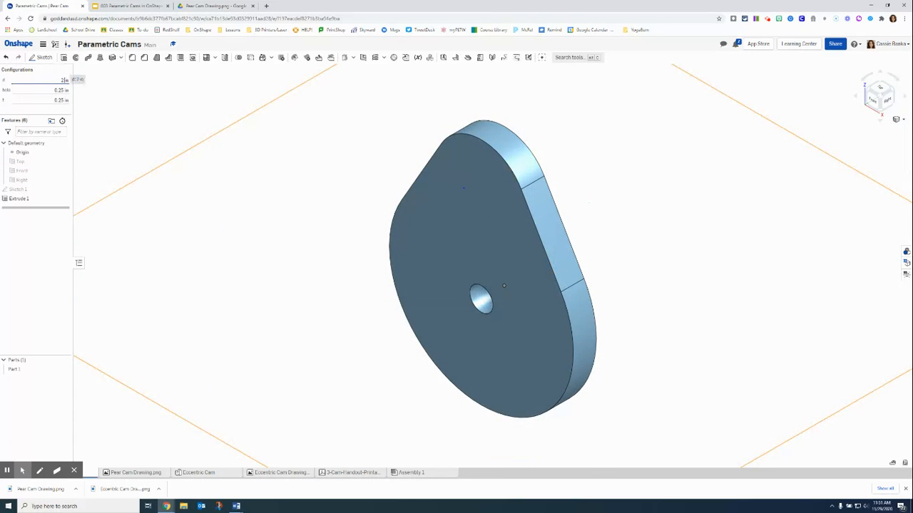
{"action": "key", "text": "BackSpace"}
{"action": "type", "text": ".15"}
{"action": "key", "text": "Return"}
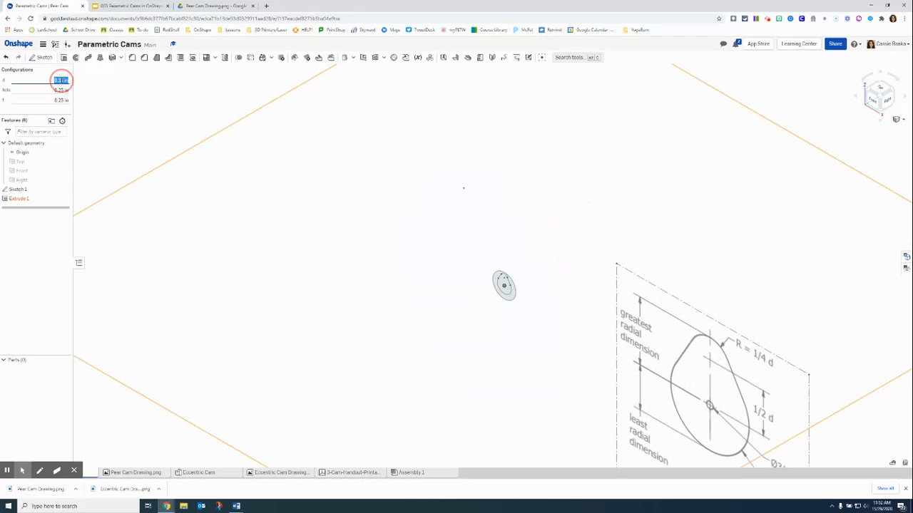
{"action": "type", "text": "2"}
{"action": "key", "text": "Return"}
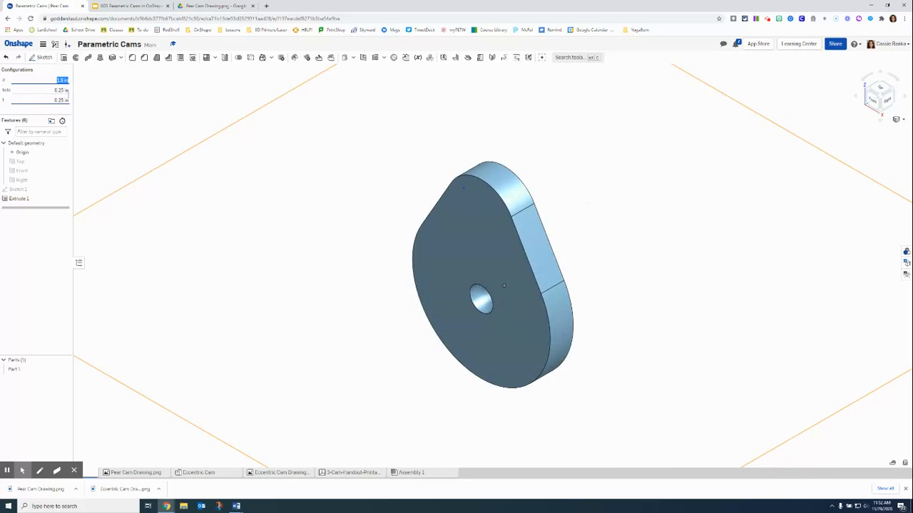
Set the t configuration value to 0.5 in to test a thicker cam
{"action": "left_click", "coordinate": [61, 100]}
{"action": "left_click", "coordinate": [61, 100]}
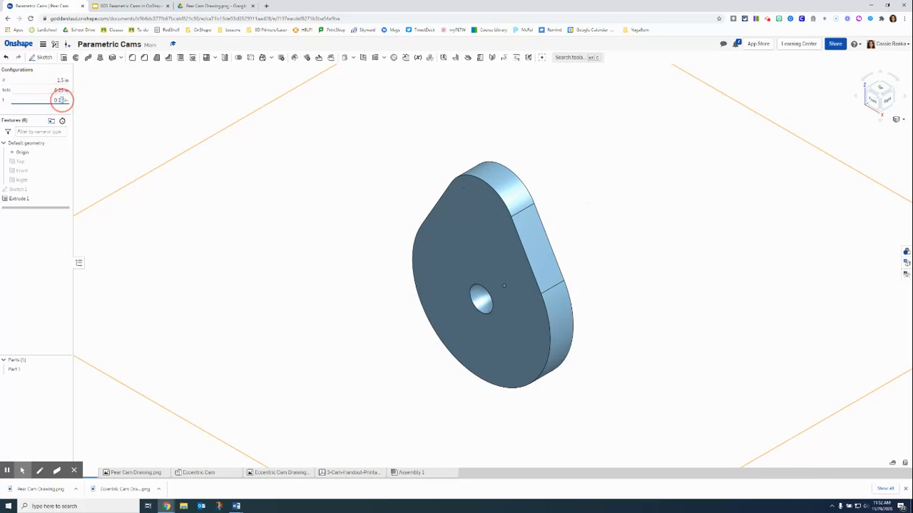
{"action": "key", "text": "BackSpace"}
{"action": "key", "text": "Return"}
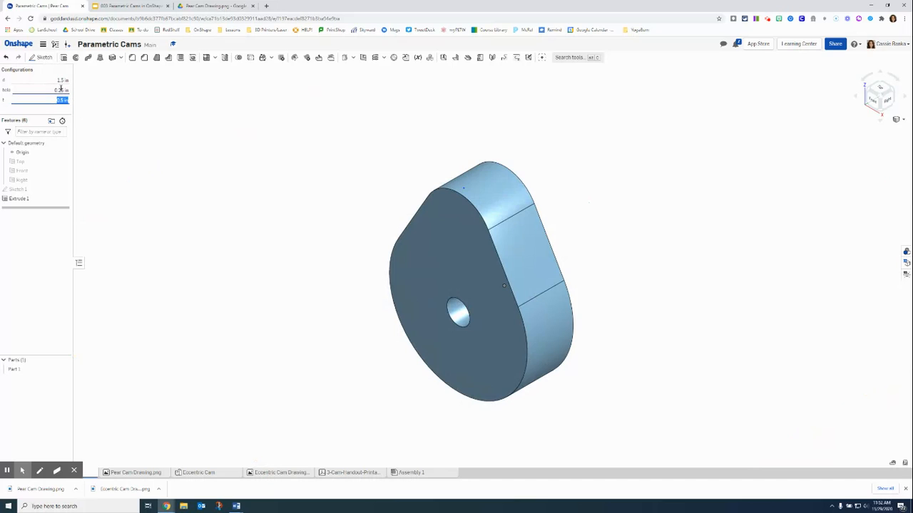
Set the hole configuration value to 3/16 in
{"action": "left_click", "coordinate": [61, 89]}
{"action": "double_click", "coordinate": [61, 89]}
{"action": "type", "text": "3/16"}
{"action": "key", "text": "Return"}
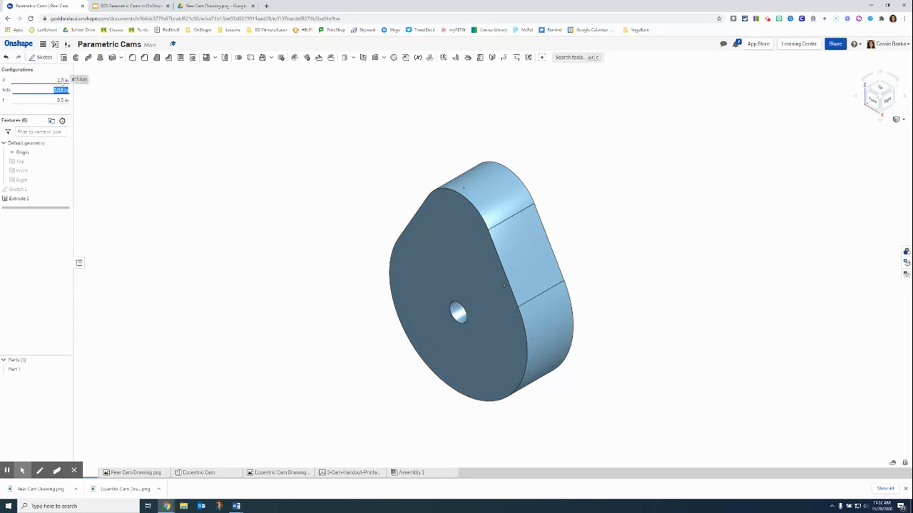
Set the d configuration value to 2 in
{"action": "left_click", "coordinate": [60, 80]}
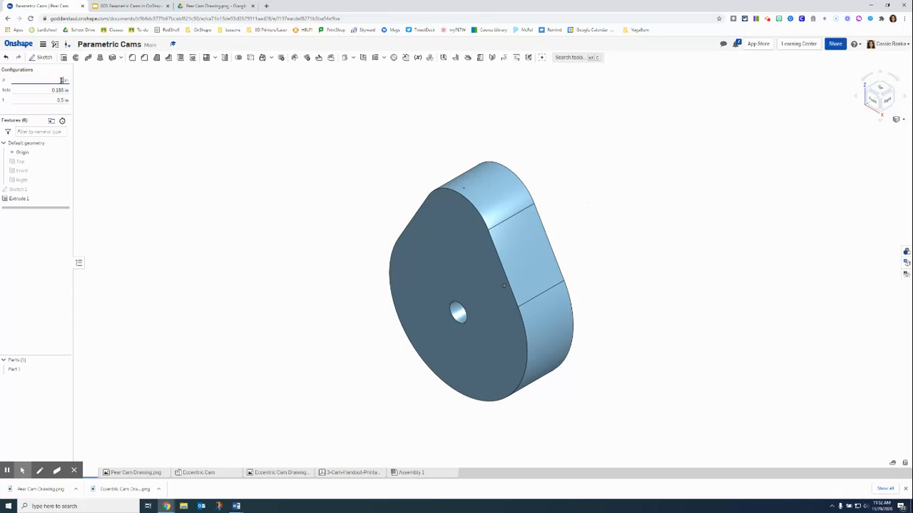
{"action": "key", "text": "Tab"}
{"action": "key", "text": "Tab"}
Set the cam's thickness configuration value t to 3/16 in
{"action": "left_click", "coordinate": [62, 90]}
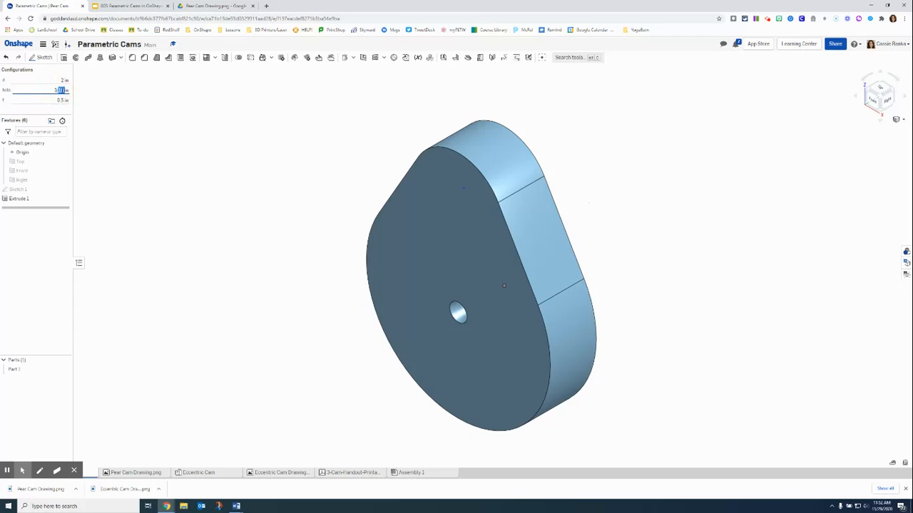
{"action": "left_click", "coordinate": [61, 89]}
{"action": "left_click", "coordinate": [62, 100]}
{"action": "left_click", "coordinate": [62, 101]}
{"action": "type", "text": "3/16"}
{"action": "key", "text": "Return"}
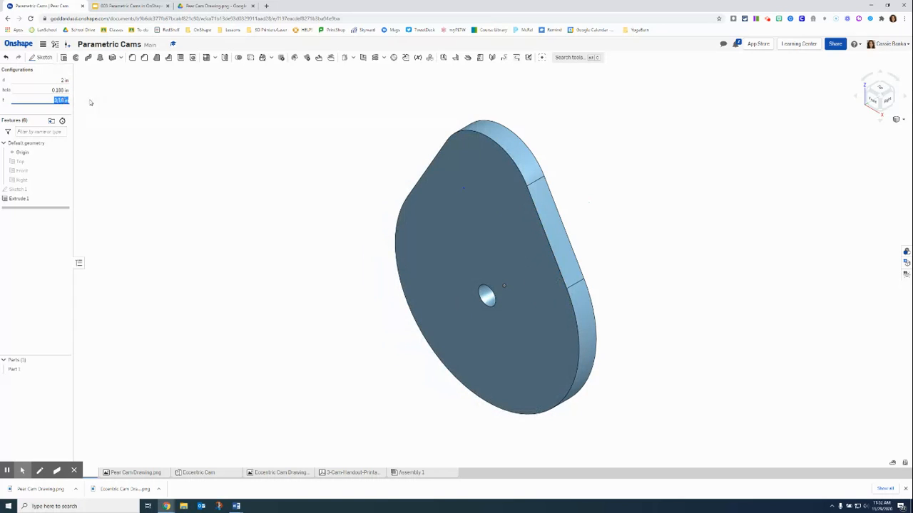